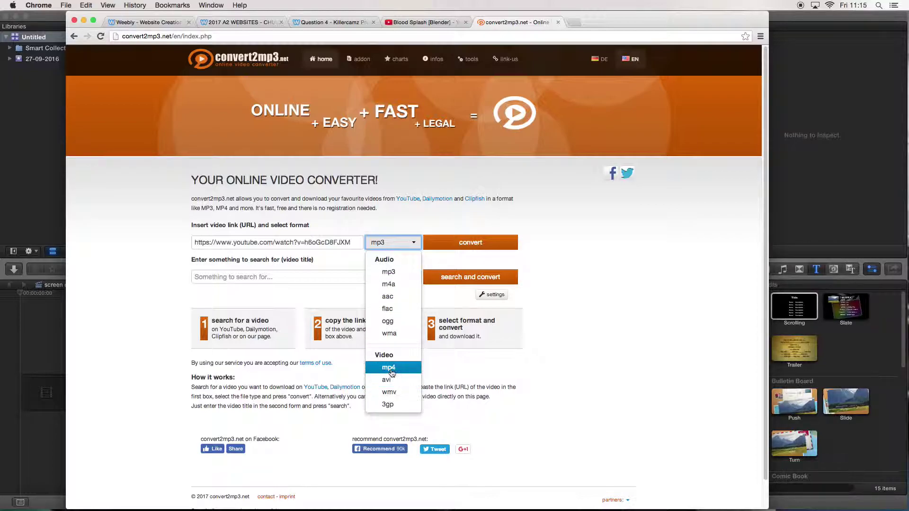
- Convert the YouTube blood splash video to mp4 and download the converted file
{"action": "left_click", "coordinate": [415, 373]}
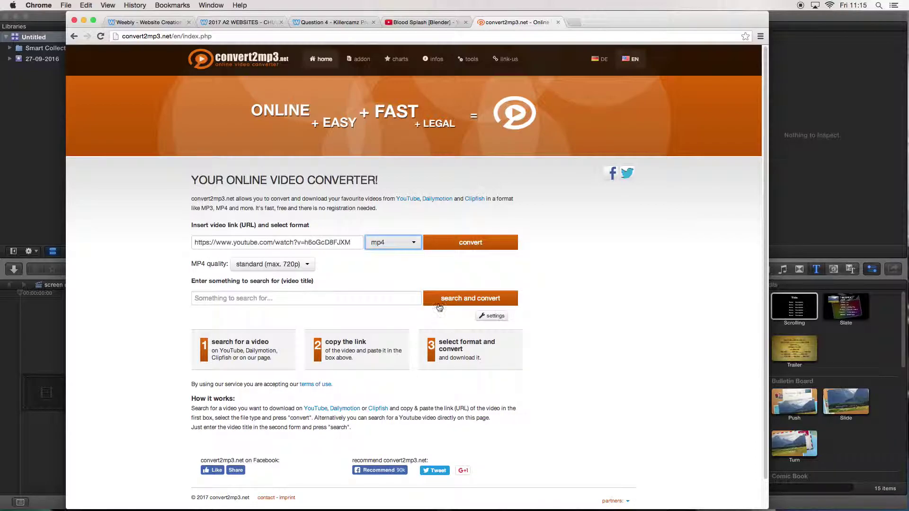
{"action": "left_click", "coordinate": [450, 243]}
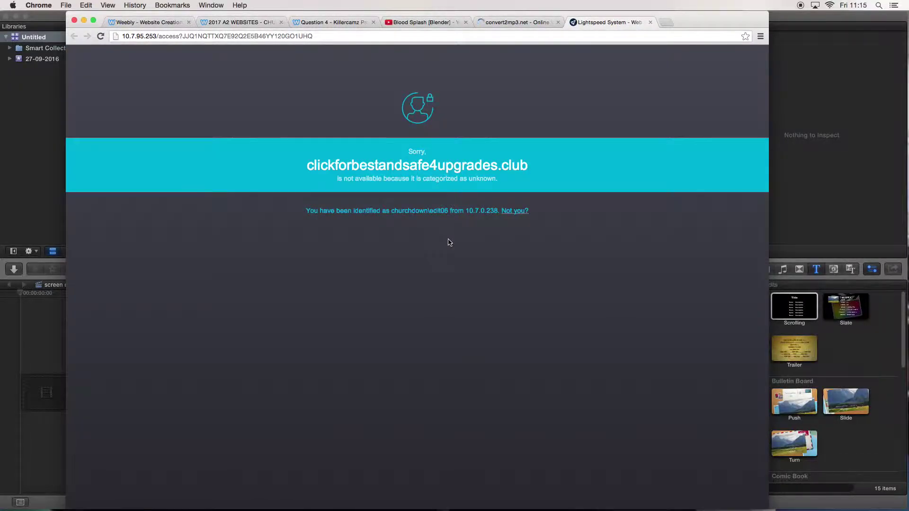
{"action": "left_click", "coordinate": [650, 22]}
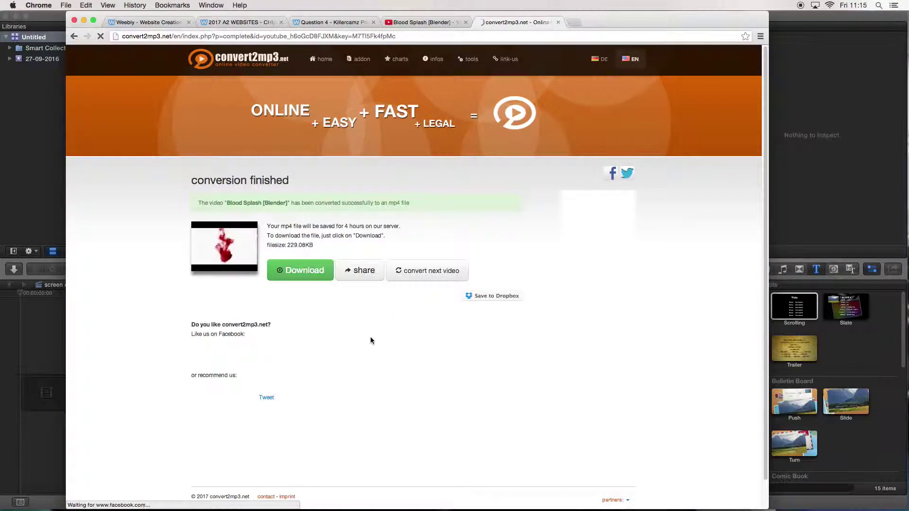
{"action": "left_click", "coordinate": [303, 278]}
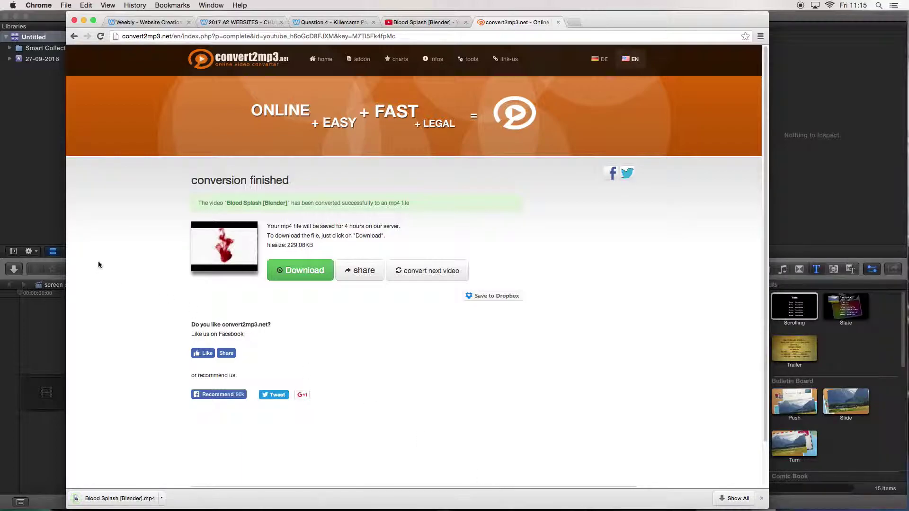
- Switch to Final Cut Pro and add Blood Splash [Blender].mp4 to the screen cast timeline, accepting the Other, 640x480, 24p video properties
{"action": "left_click", "coordinate": [57, 159]}
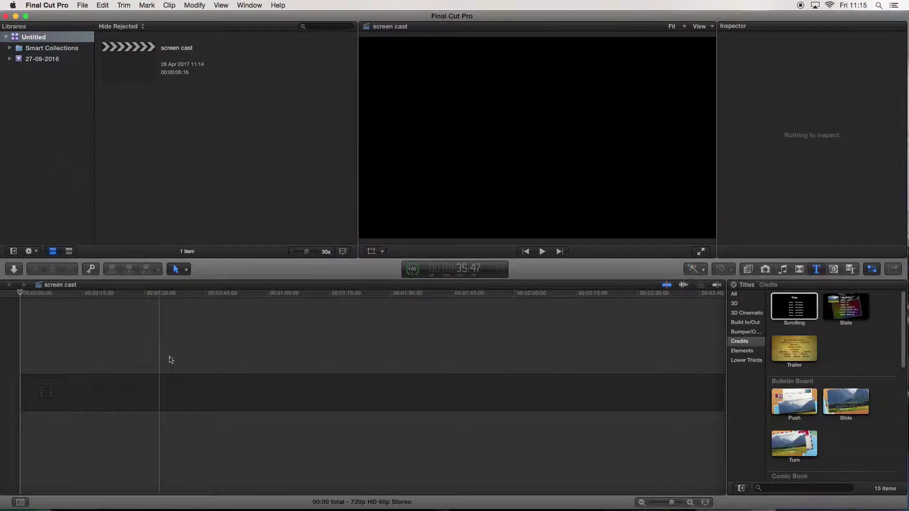
{"action": "mouse_move", "coordinate": [550, 508]}
{"action": "left_click", "coordinate": [622, 492]}
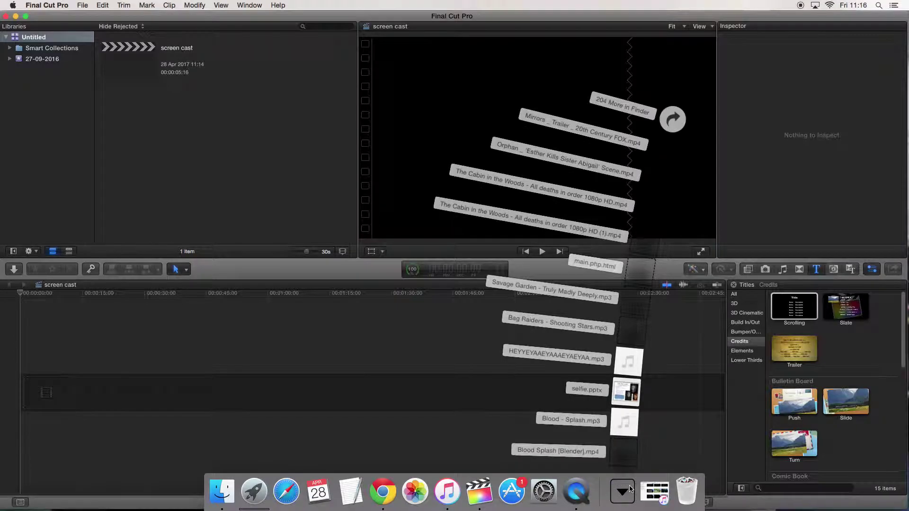
{"action": "left_click_drag", "start_coordinate": [625, 458], "coordinate": [155, 387]}
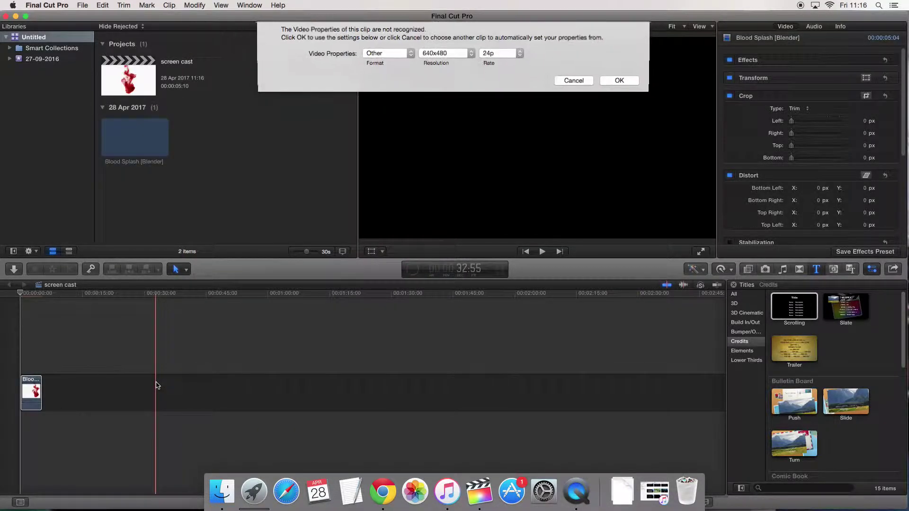
{"action": "left_click", "coordinate": [619, 82]}
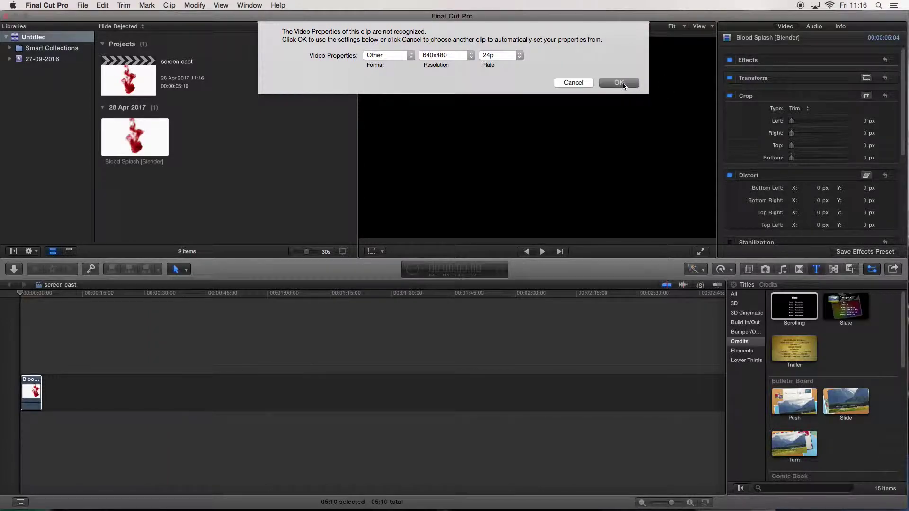
- Play the blood splash clip and look through its video settings
{"action": "key", "text": "space"}
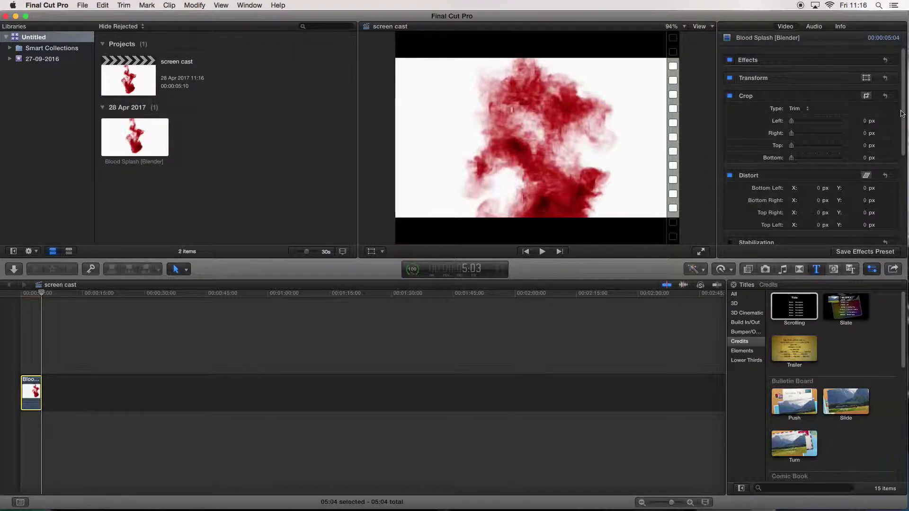
{"action": "left_click_drag", "start_coordinate": [903, 114], "coordinate": [907, 206]}
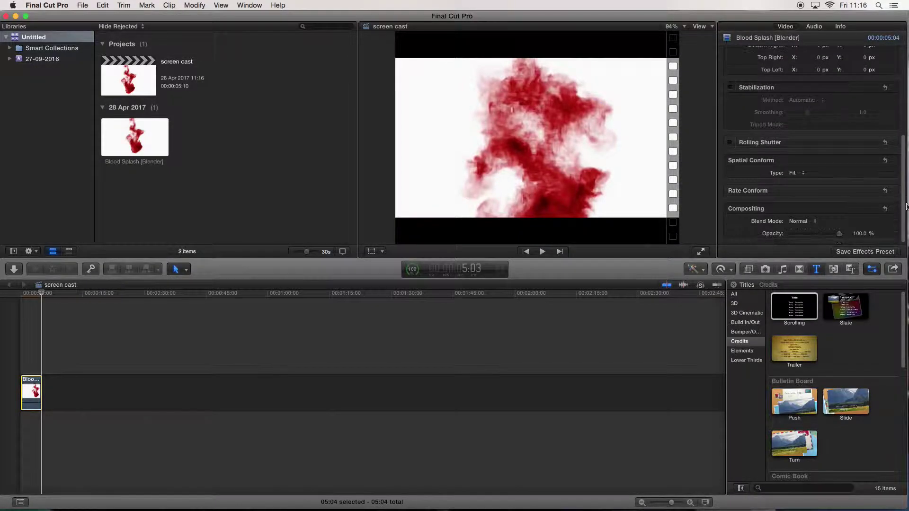
{"action": "scroll", "coordinate": [906, 214], "scroll_direction": "up", "scroll_amount": 6}
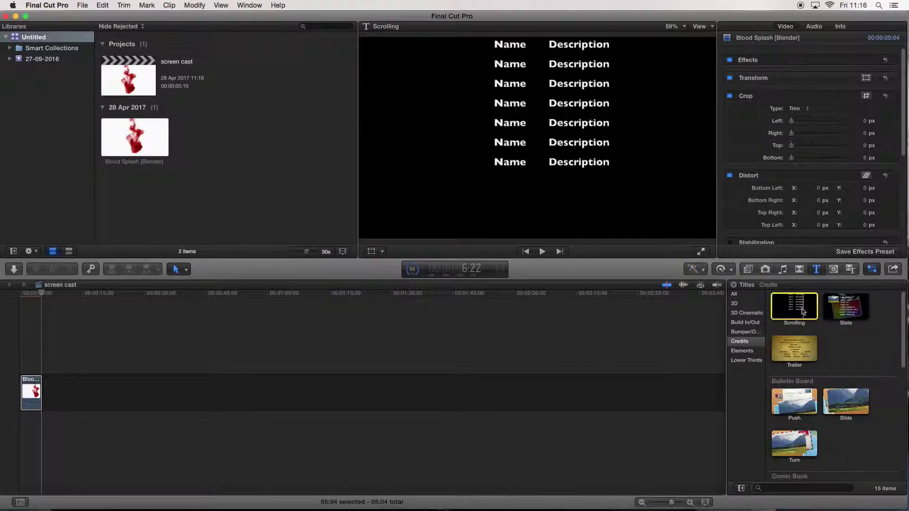
- Try a Basic 3D title with the production company's name above the blood splash clip and play it back
{"action": "left_click", "coordinate": [733, 294]}
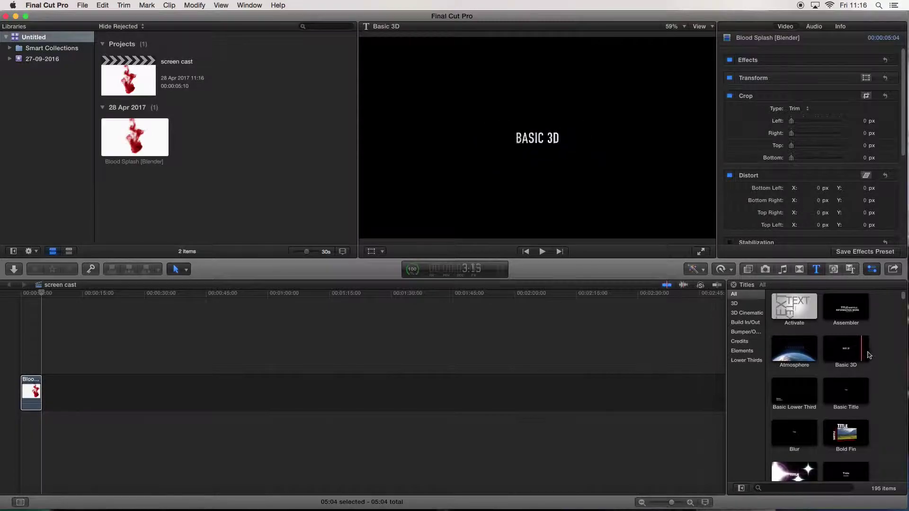
{"action": "left_click_drag", "start_coordinate": [846, 351], "coordinate": [29, 371]}
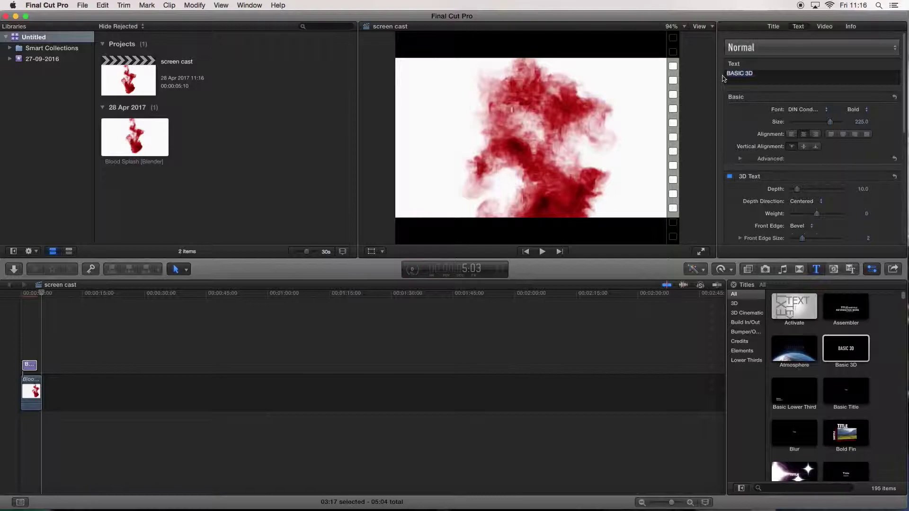
{"action": "type", "text": "p"}
{"action": "left_click", "coordinate": [20, 347]}
{"action": "key", "text": "space"}
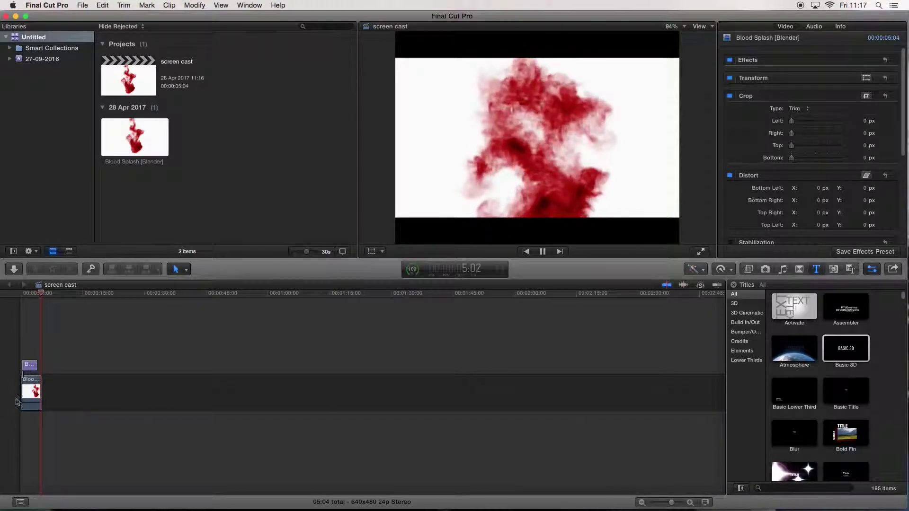
{"action": "left_click", "coordinate": [24, 338]}
{"action": "key", "text": "space"}
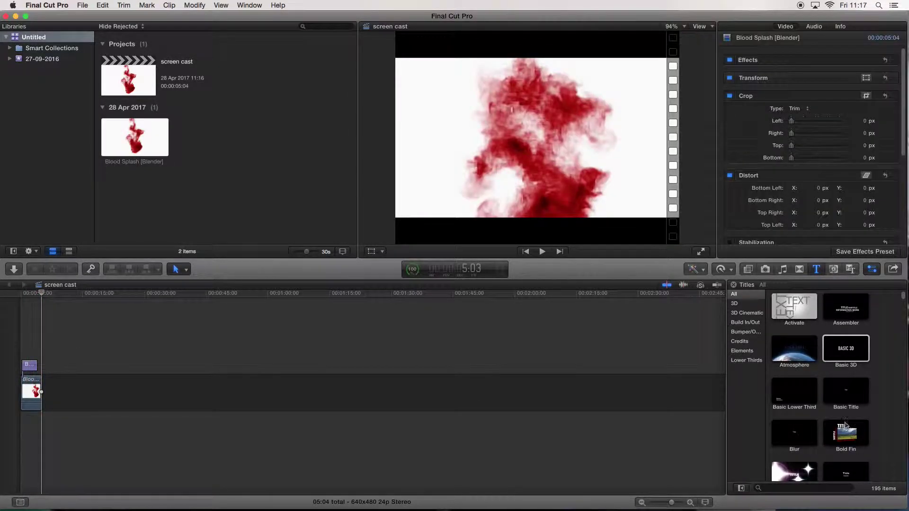
- Replace the Basic 3D title above the blood splash clip with a Blur title
{"action": "left_click", "coordinate": [831, 311]}
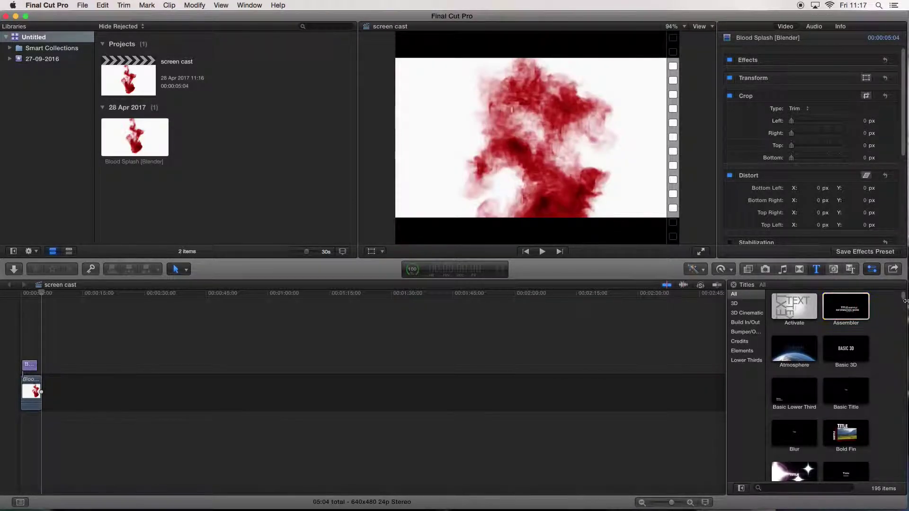
{"action": "scroll", "coordinate": [905, 304], "scroll_direction": "down", "scroll_amount": 2}
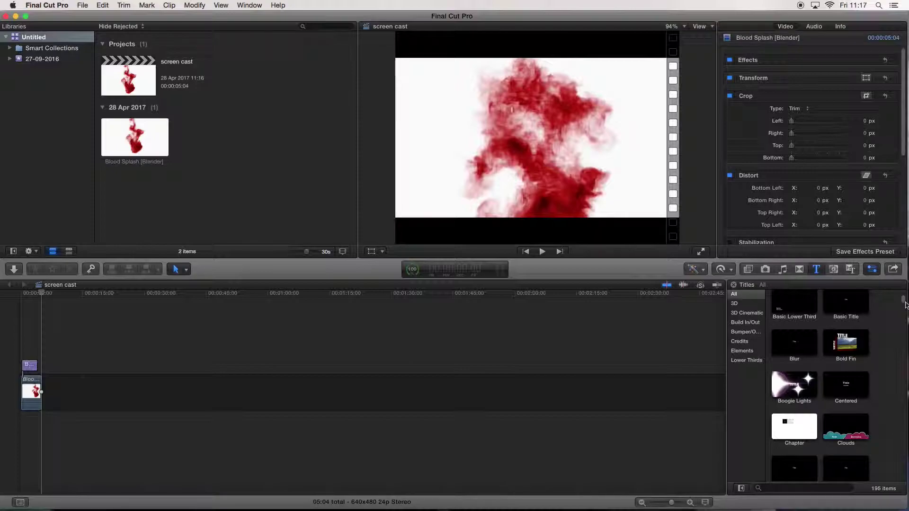
{"action": "left_click", "coordinate": [827, 392]}
{"action": "left_click", "coordinate": [782, 347]}
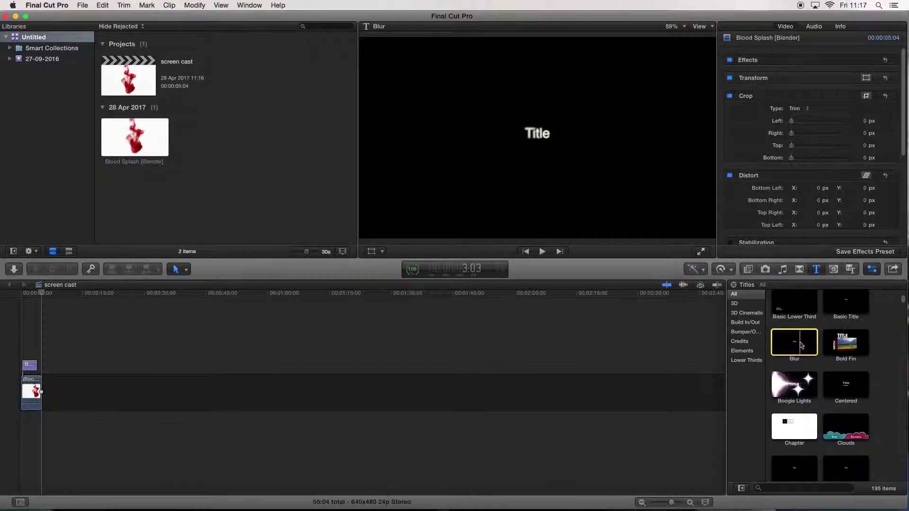
{"action": "left_click_drag", "start_coordinate": [801, 346], "coordinate": [31, 351]}
{"action": "key", "text": "space"}
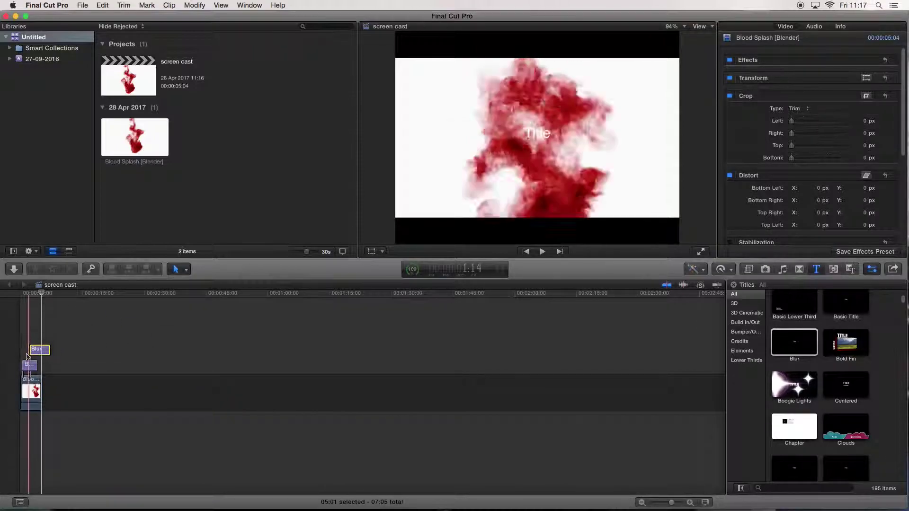
{"action": "left_click", "coordinate": [30, 368]}
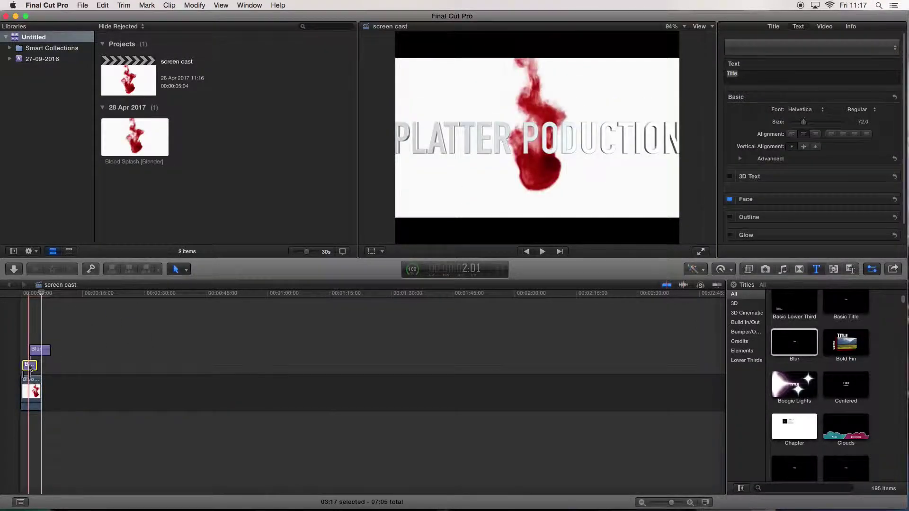
{"action": "key", "text": "Delete"}
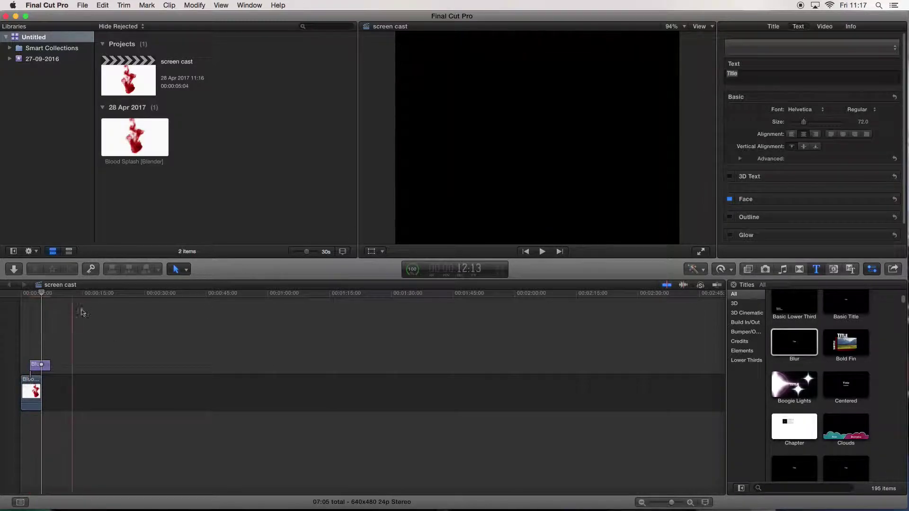
- Change the Blur title's text to SPLATTER PRODUCTIONS
{"action": "left_click", "coordinate": [786, 79]}
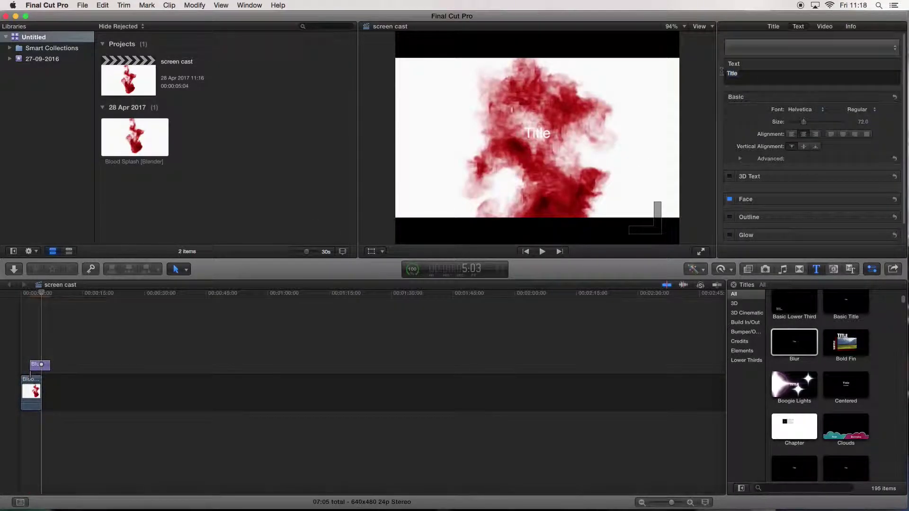
{"action": "key", "text": "super+a"}
{"action": "type", "text": "SPLATTER"}
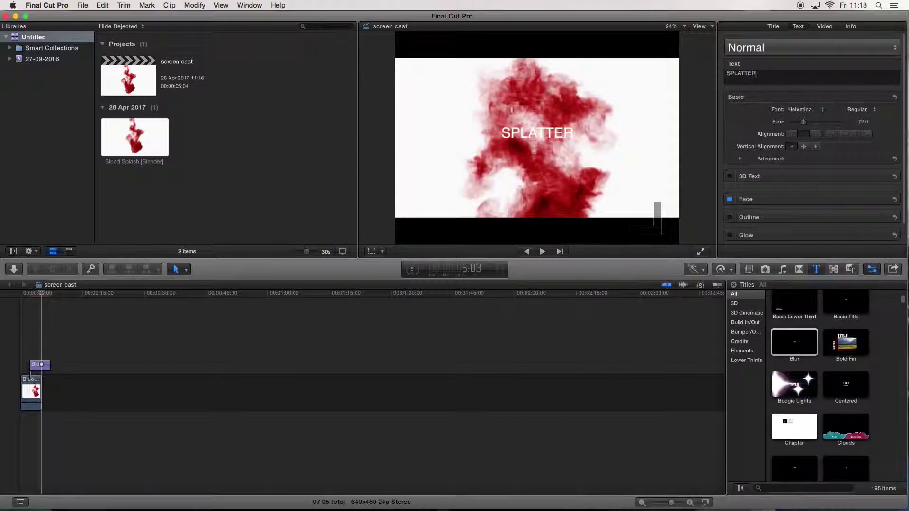
{"action": "type", "text": "PRO"}
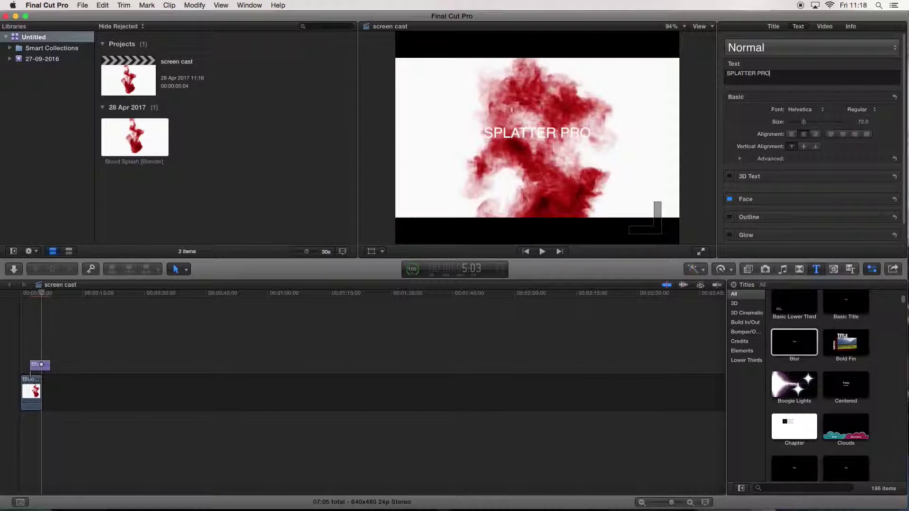
{"action": "type", "text": "DUCTIONS"}
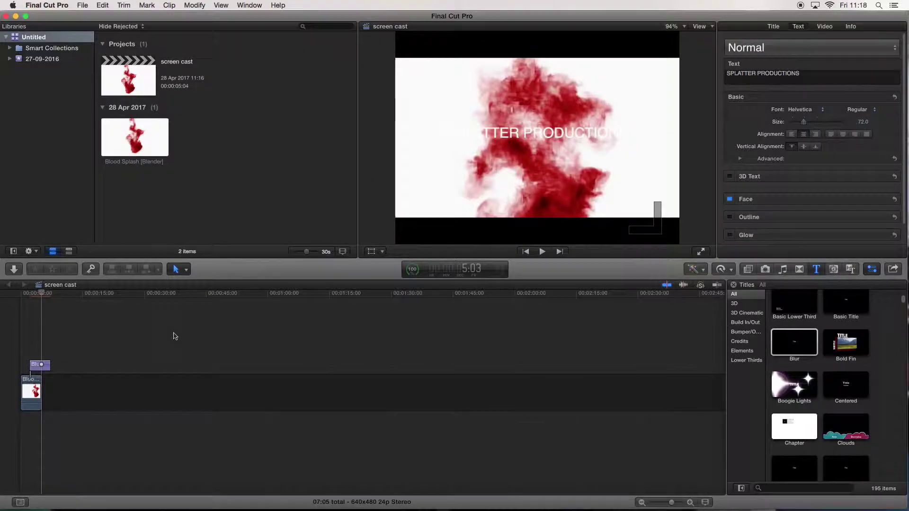
- Move the Blur title to the start of the blood splash clip and play the result
{"action": "left_click_drag", "start_coordinate": [40, 364], "coordinate": [26, 370]}
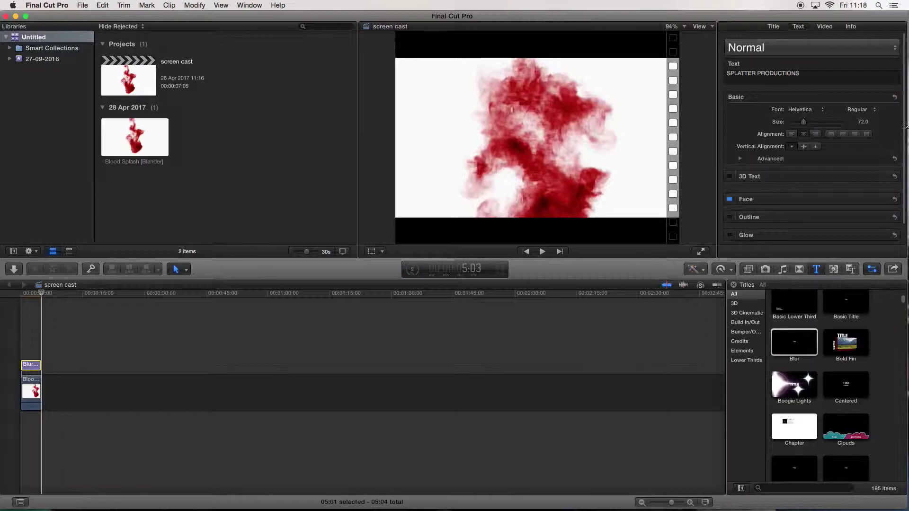
{"action": "scroll", "coordinate": [904, 130], "scroll_direction": "down", "scroll_amount": 1}
{"action": "scroll", "coordinate": [905, 178], "scroll_direction": "up", "scroll_amount": 1}
{"action": "left_click", "coordinate": [14, 345]}
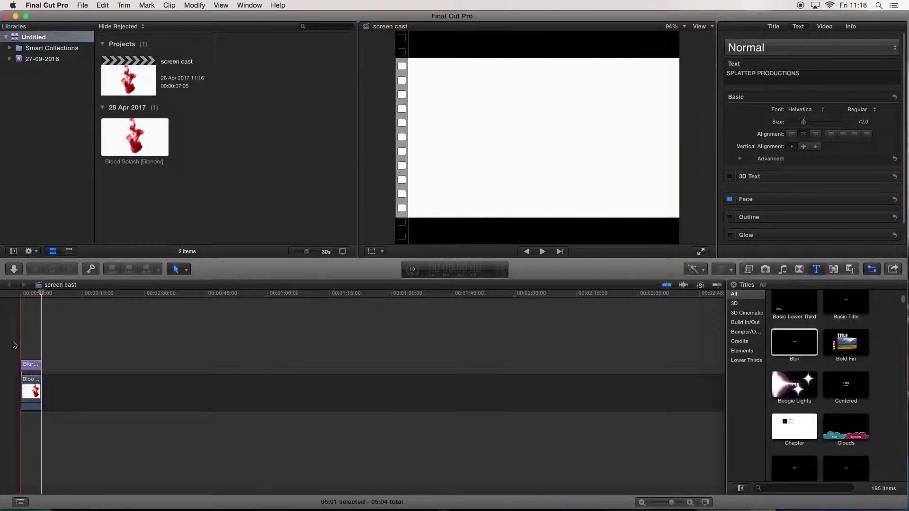
{"action": "key", "text": "space"}
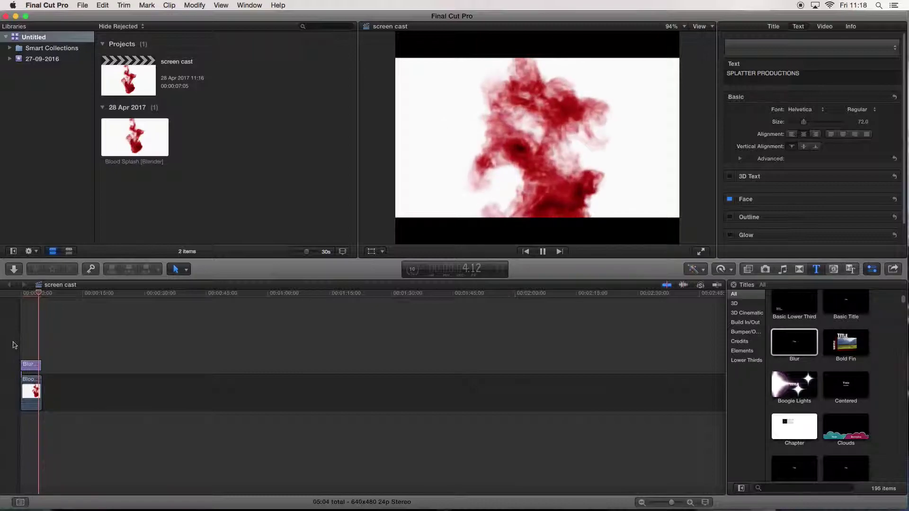
- Set the size of the SPLATTER PRODUCTIONS title text to 96
{"action": "left_click", "coordinate": [30, 391]}
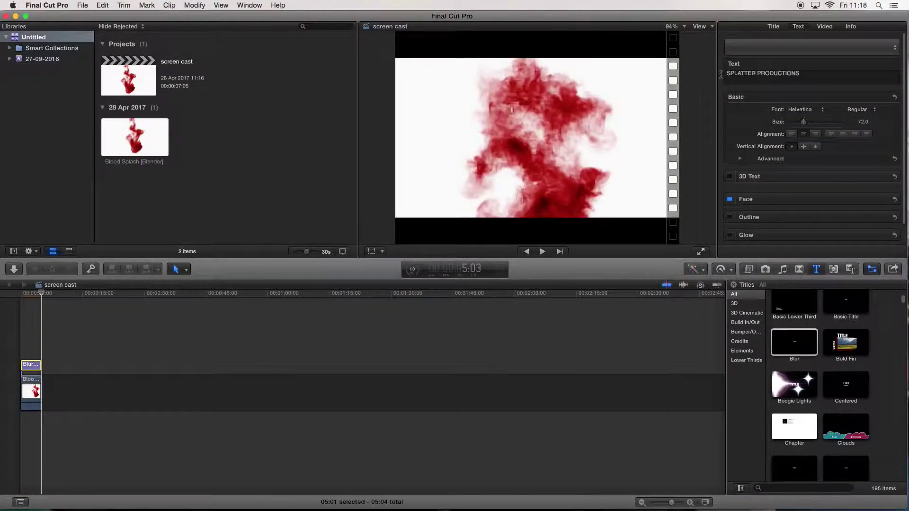
{"action": "left_click", "coordinate": [721, 74]}
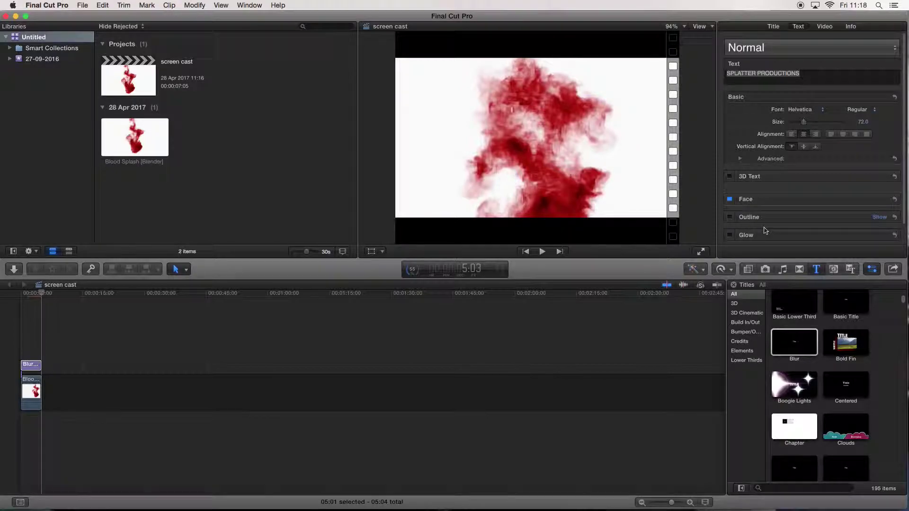
{"action": "scroll", "coordinate": [904, 202], "scroll_direction": "down", "scroll_amount": 2}
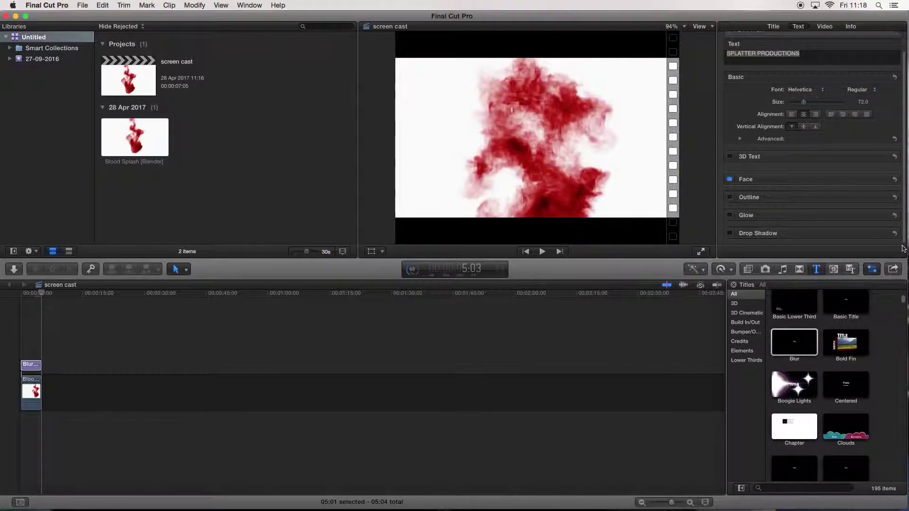
{"action": "scroll", "coordinate": [904, 204], "scroll_direction": "up", "scroll_amount": 2}
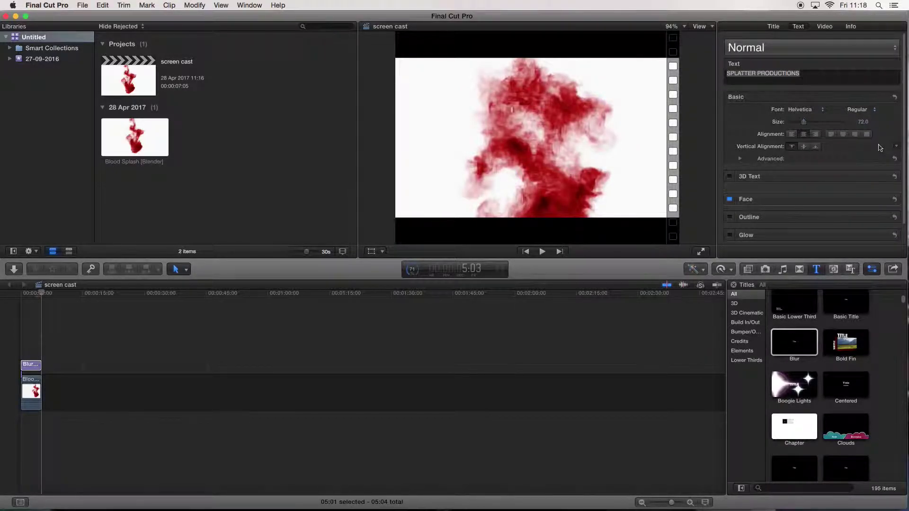
{"action": "left_click_drag", "start_coordinate": [806, 127], "coordinate": [808, 125]}
- Change the SPLATTER PRODUCTIONS title's text color from the published title parameters to near black
{"action": "left_click", "coordinate": [774, 29]}
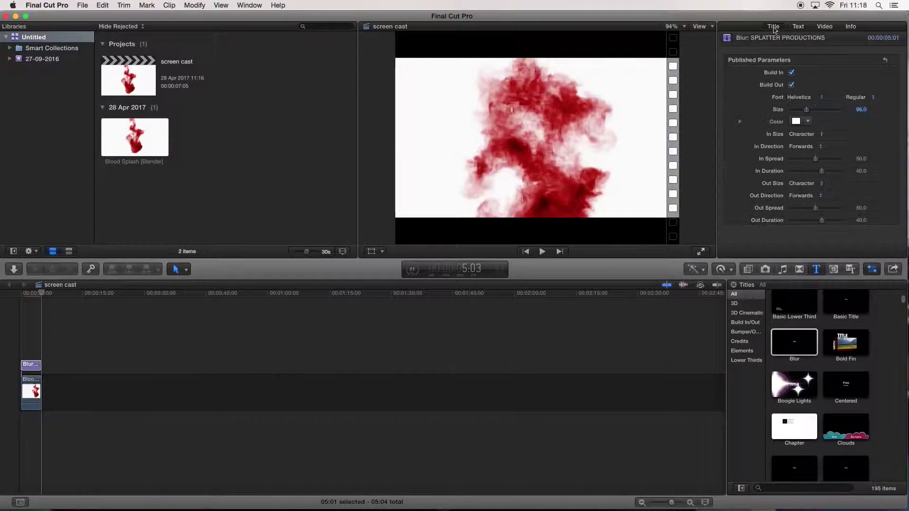
{"action": "left_click", "coordinate": [807, 122]}
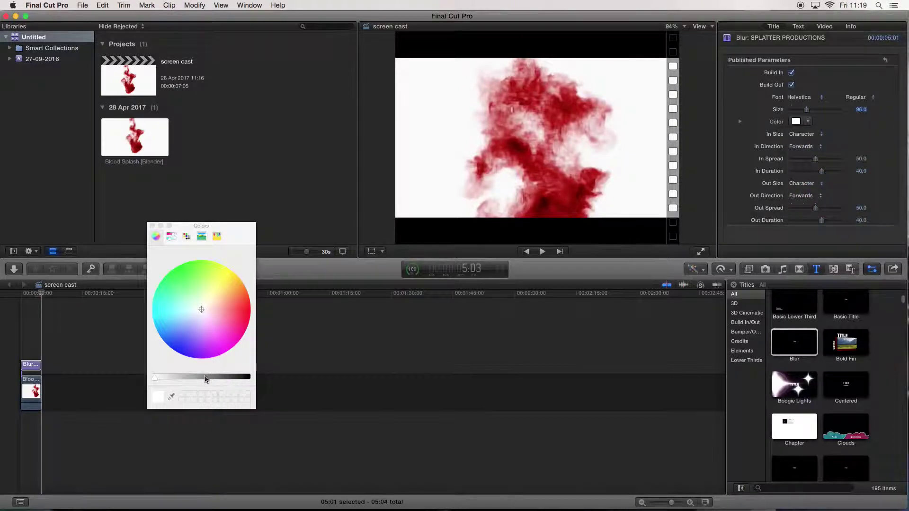
{"action": "left_click_drag", "start_coordinate": [158, 380], "coordinate": [240, 380]}
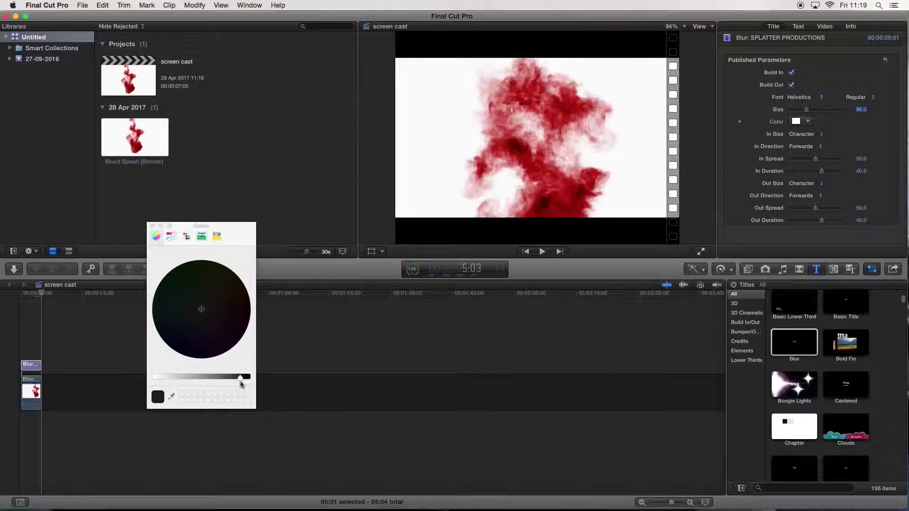
{"action": "left_click", "coordinate": [806, 127]}
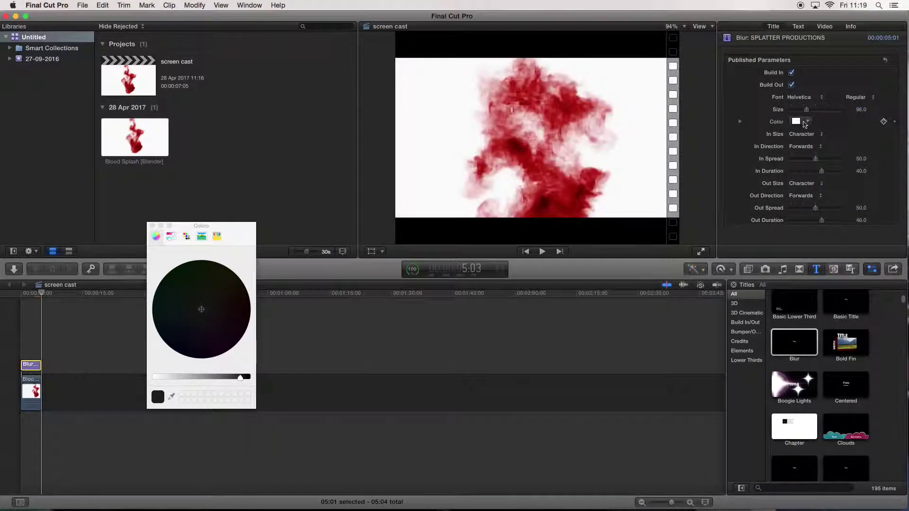
{"action": "left_click", "coordinate": [807, 122]}
{"action": "left_click_drag", "start_coordinate": [890, 137], "coordinate": [875, 150]}
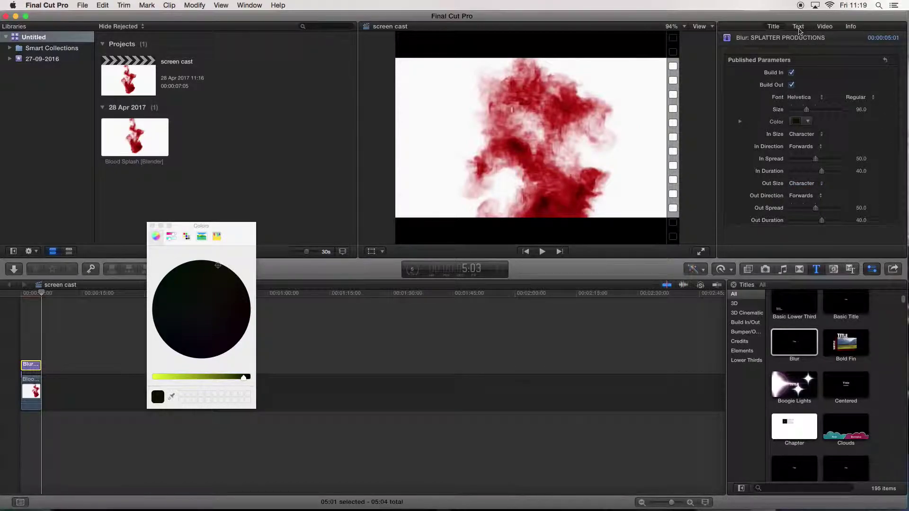
{"action": "left_click", "coordinate": [798, 27]}
{"action": "left_click", "coordinate": [583, 362]}
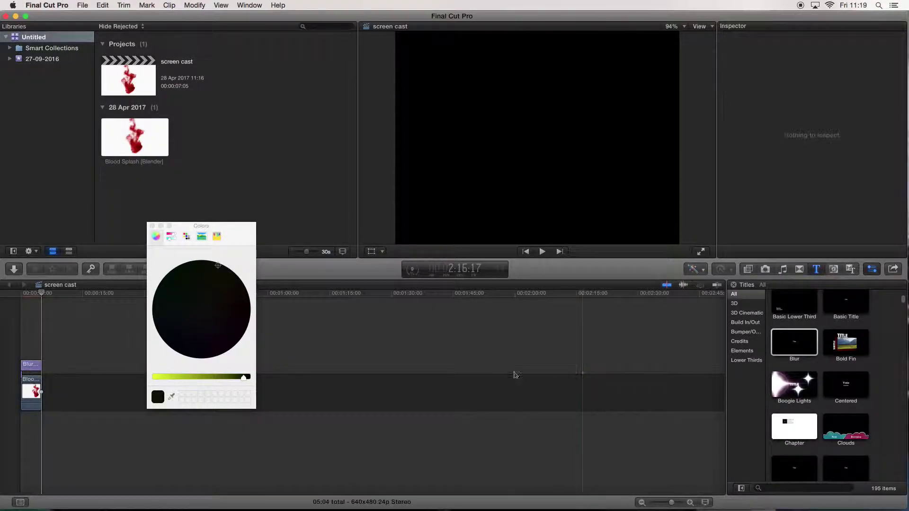
- Close the color picker and play the sequence from the start to check the dark title text
{"action": "key", "text": "space"}
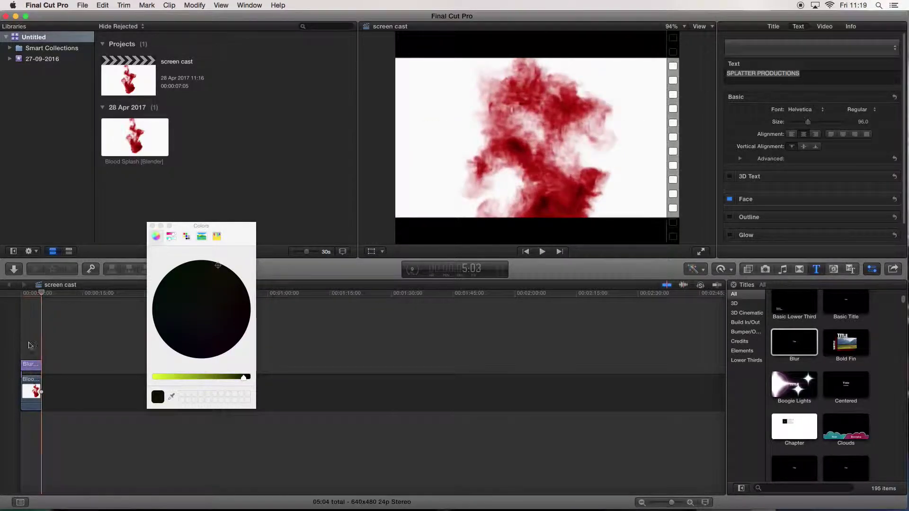
{"action": "left_click", "coordinate": [152, 225]}
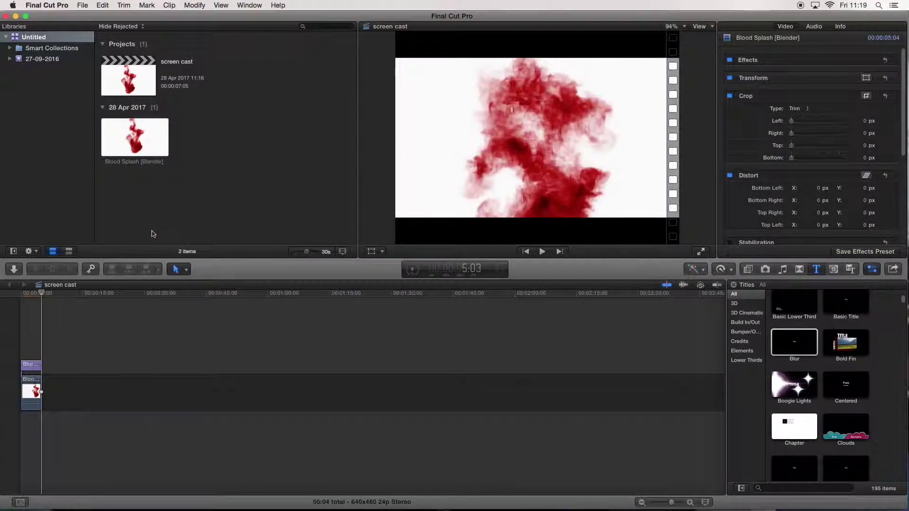
{"action": "left_click", "coordinate": [21, 325]}
{"action": "key", "text": "space"}
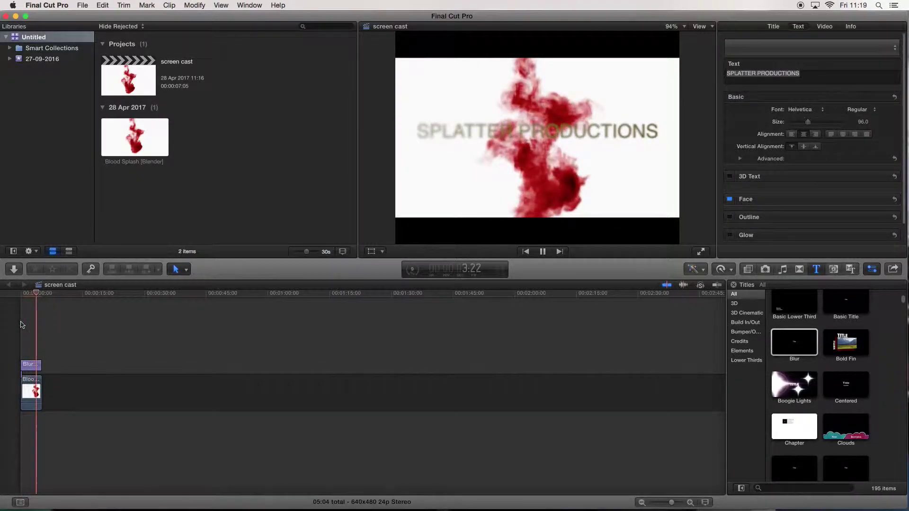
- Browse the transitions and add the Flash transition to the end of the blood splash clip
{"action": "left_click", "coordinate": [28, 388]}
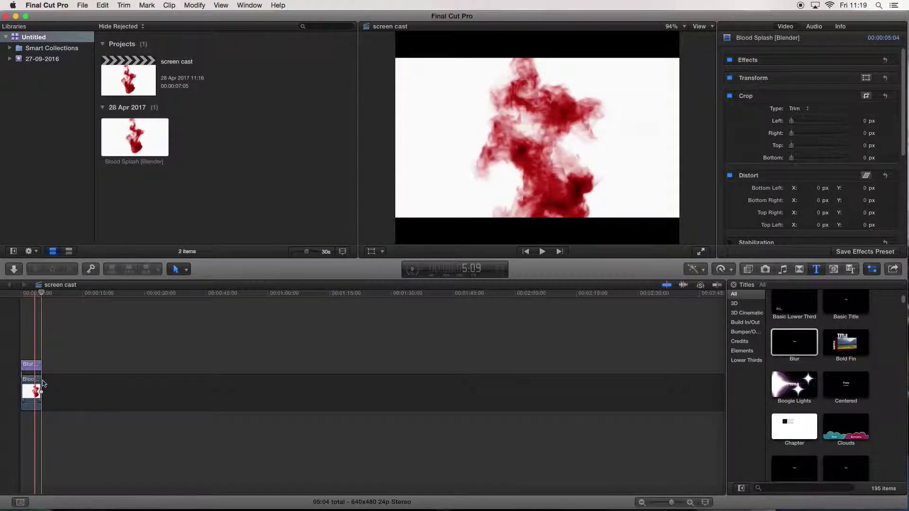
{"action": "left_click_drag", "start_coordinate": [41, 384], "coordinate": [43, 385]}
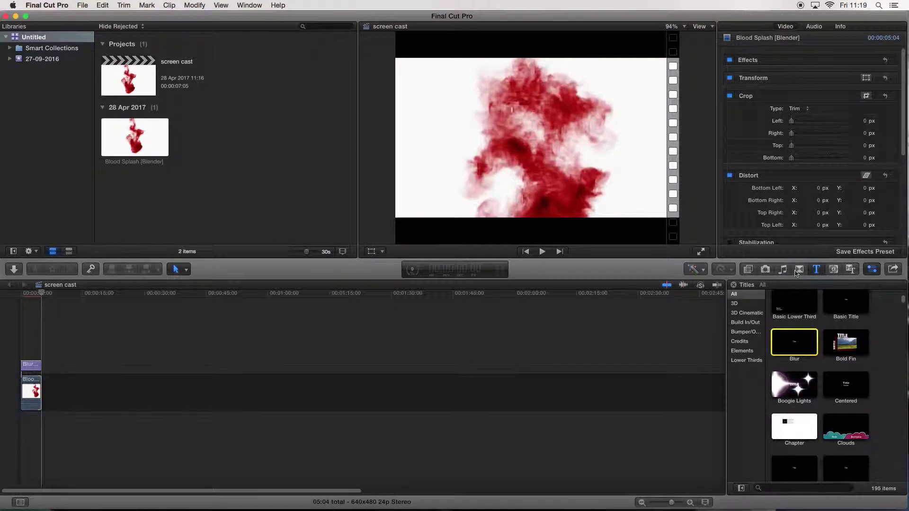
{"action": "left_click", "coordinate": [803, 272]}
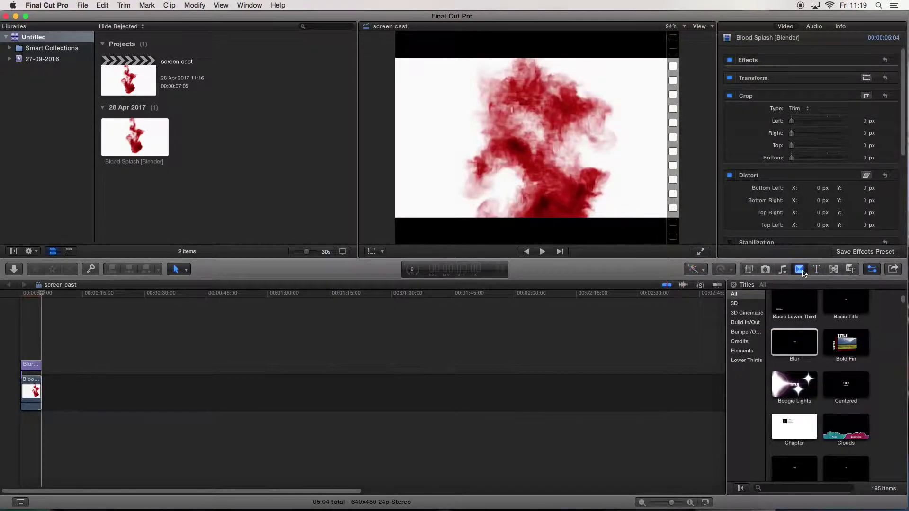
{"action": "left_click", "coordinate": [802, 272]}
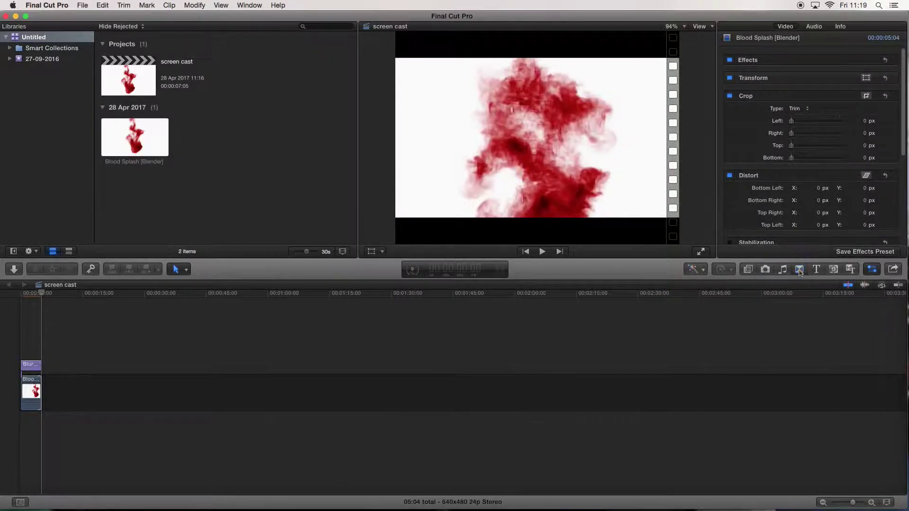
{"action": "left_click", "coordinate": [800, 272]}
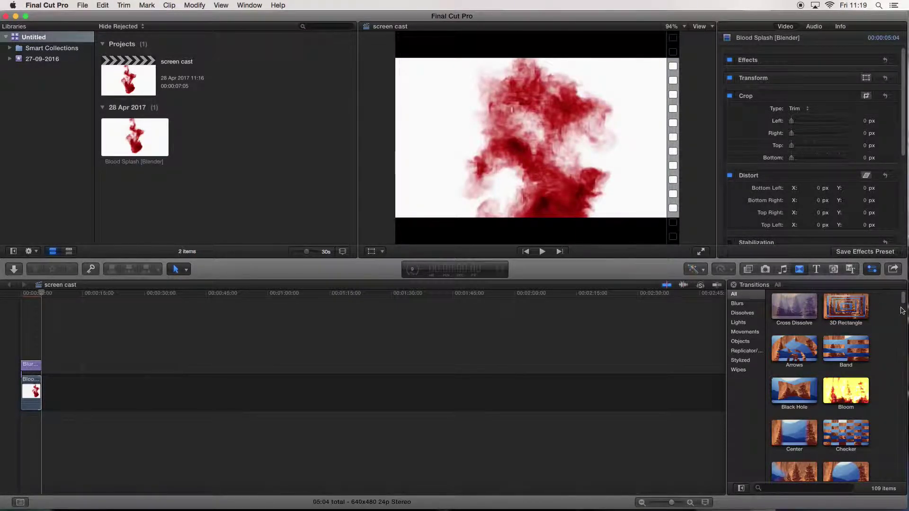
{"action": "left_click_drag", "start_coordinate": [904, 303], "coordinate": [904, 340]}
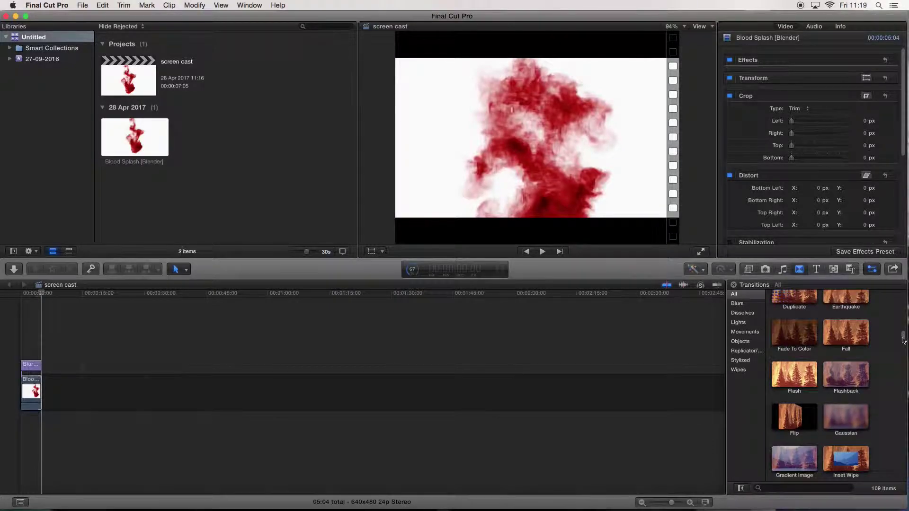
{"action": "left_click", "coordinate": [827, 416]}
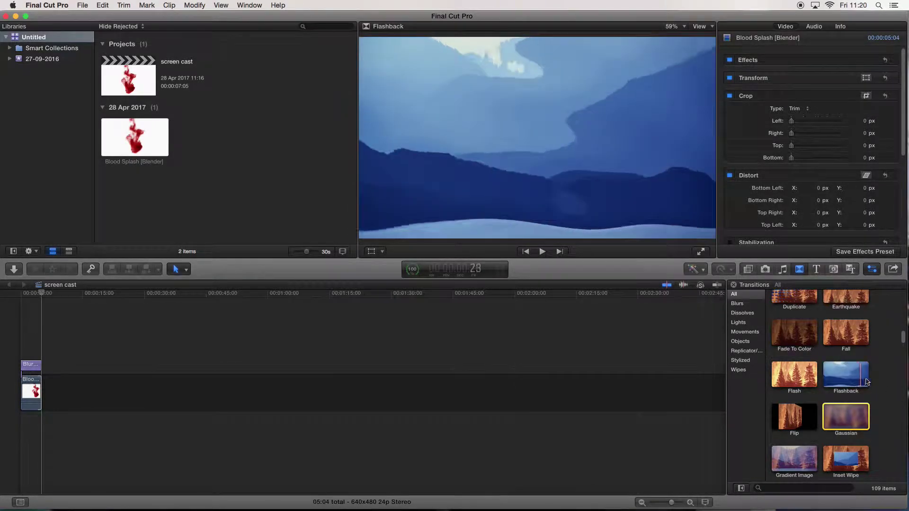
{"action": "left_click_drag", "start_coordinate": [905, 344], "coordinate": [905, 365]}
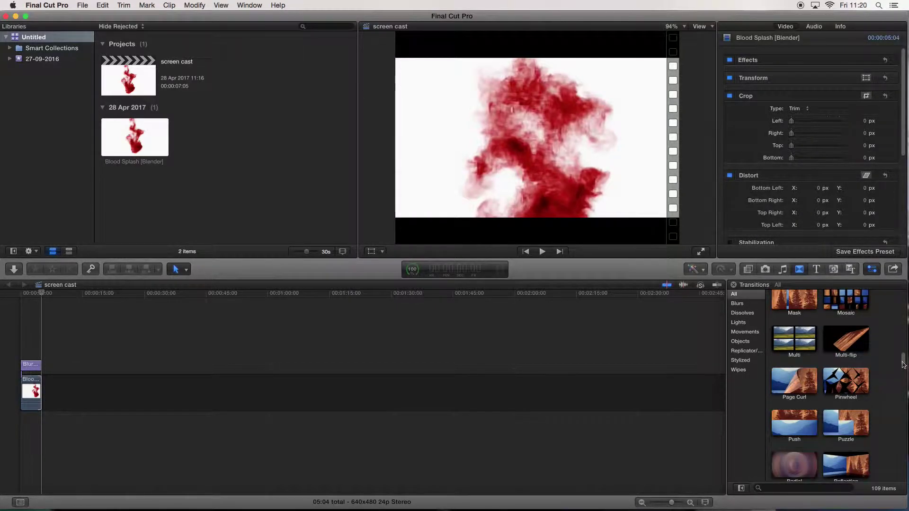
{"action": "left_click_drag", "start_coordinate": [903, 365], "coordinate": [902, 339]}
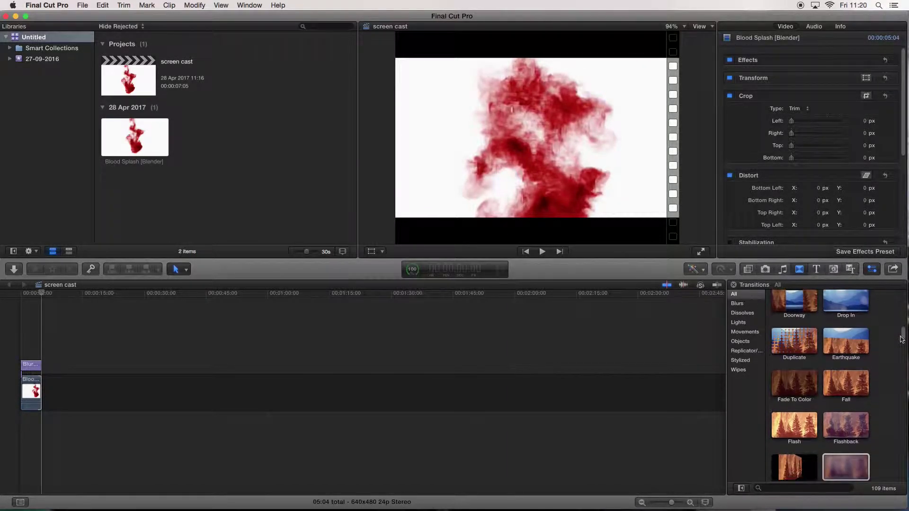
{"action": "left_click", "coordinate": [789, 392]}
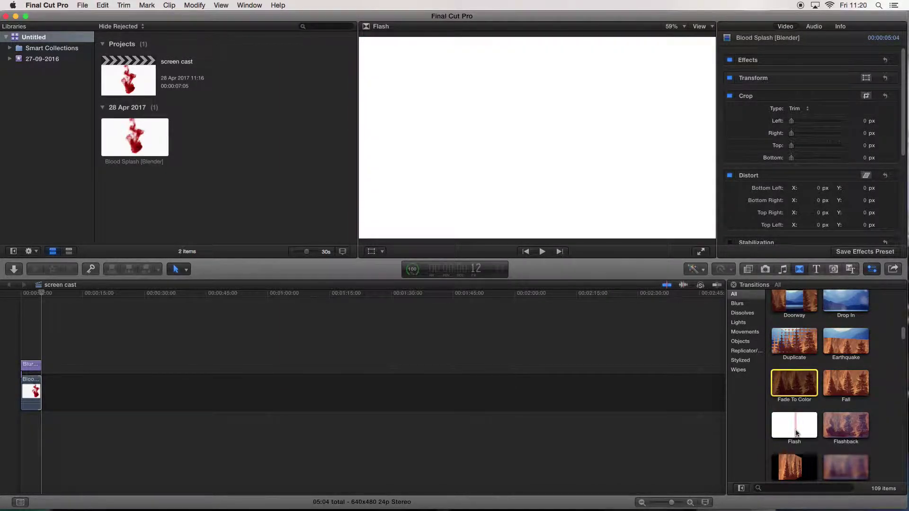
{"action": "left_click_drag", "start_coordinate": [796, 433], "coordinate": [700, 436]}
{"action": "left_click_drag", "start_coordinate": [31, 365], "coordinate": [43, 396]}
- Play the sequence to review the Flash transition, and enlarge the timeline to show both clips in detail
{"action": "left_click", "coordinate": [24, 433]}
{"action": "key", "text": "space"}
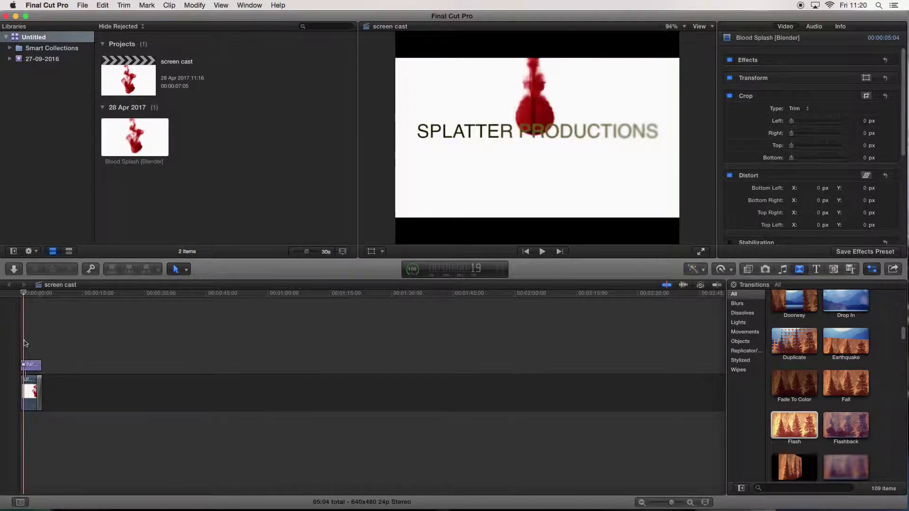
{"action": "key", "text": "space"}
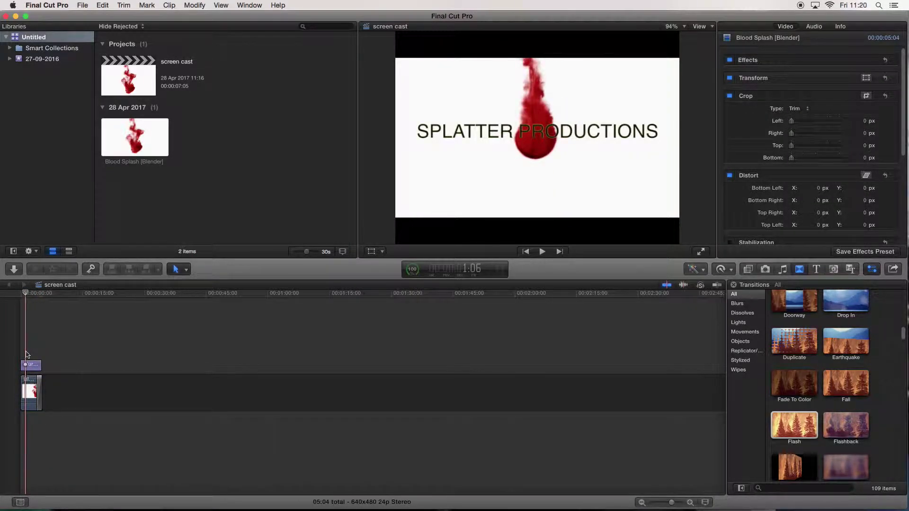
{"action": "key", "text": "space"}
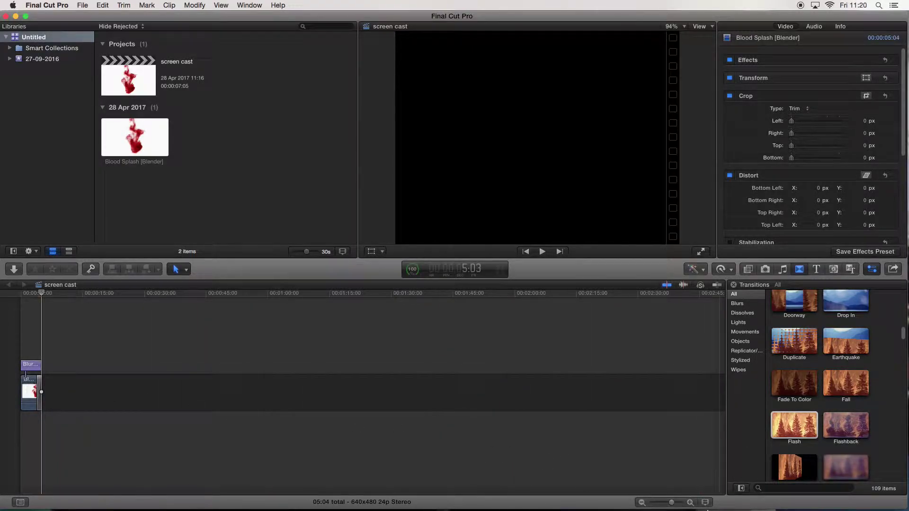
{"action": "left_click", "coordinate": [690, 503]}
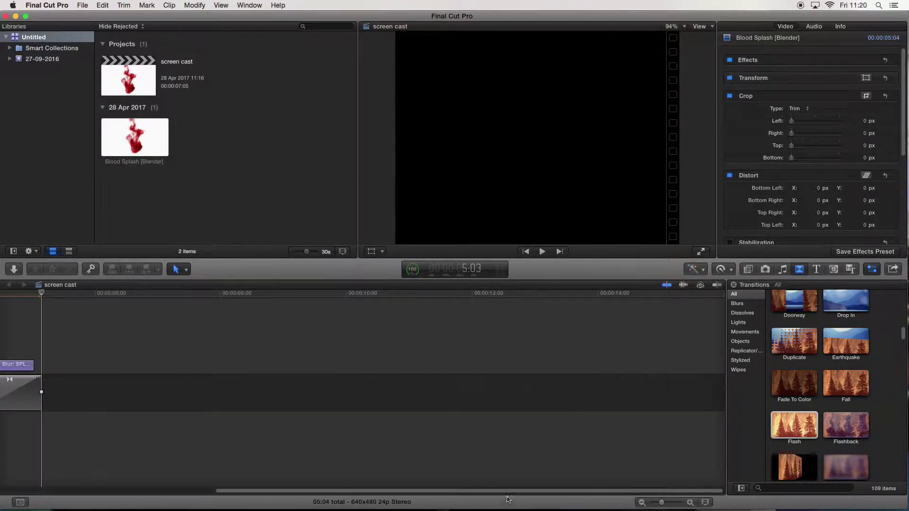
{"action": "left_click_drag", "start_coordinate": [509, 495], "coordinate": [291, 496]}
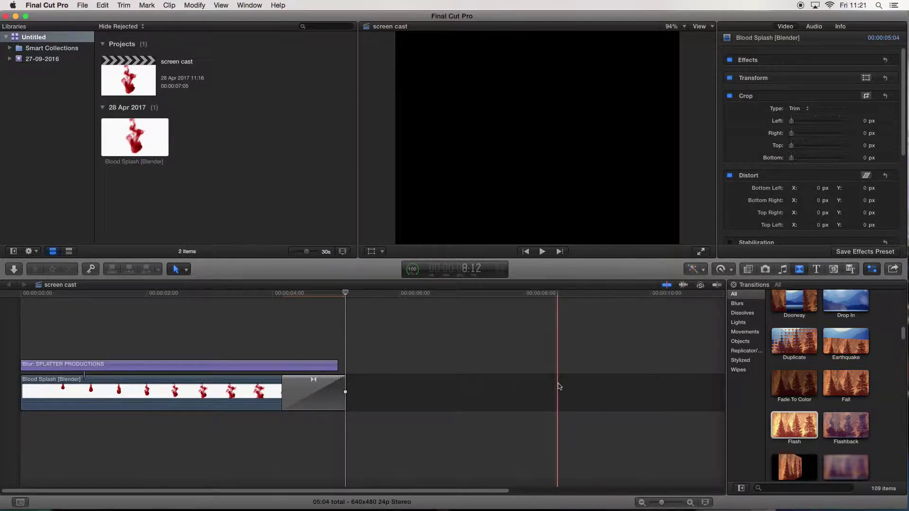
- Switch to Google Chrome and search YouTube for "droplet sound effect"
{"action": "mouse_move", "coordinate": [377, 509]}
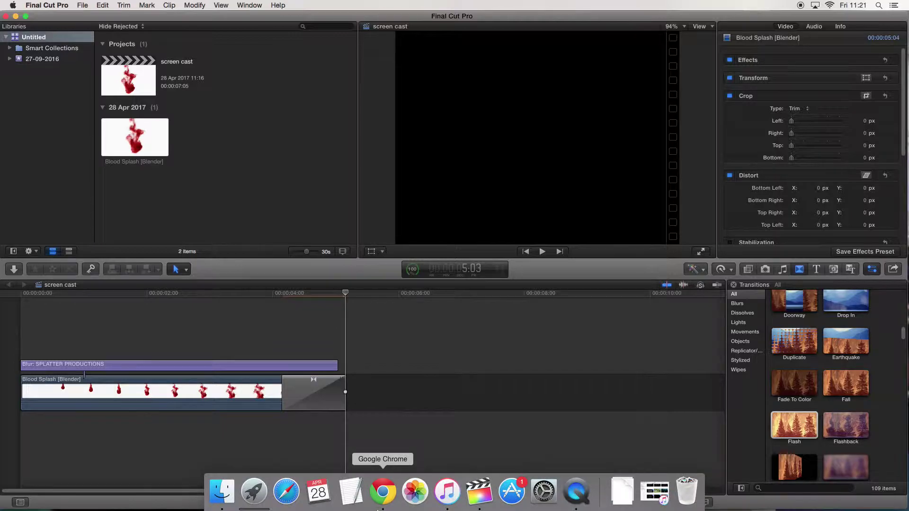
{"action": "left_click", "coordinate": [383, 492]}
{"action": "left_click", "coordinate": [421, 22]}
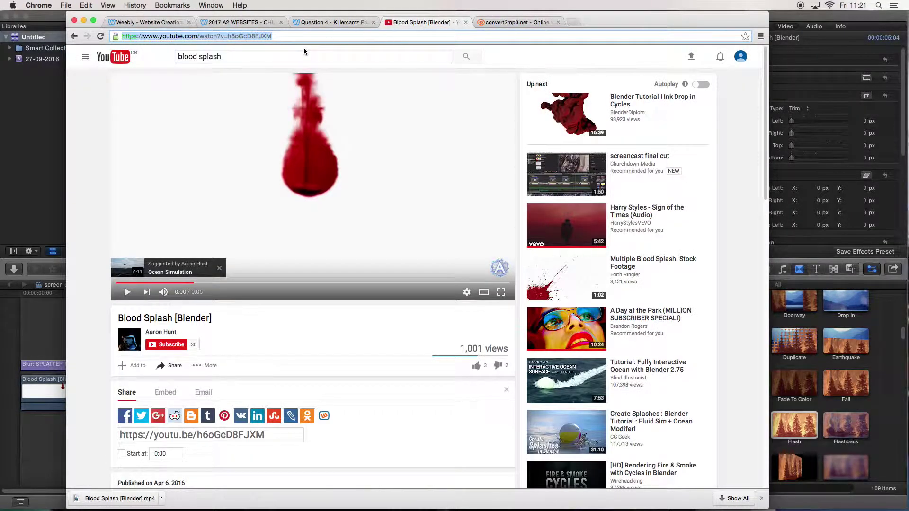
{"action": "triple_click", "coordinate": [173, 56]}
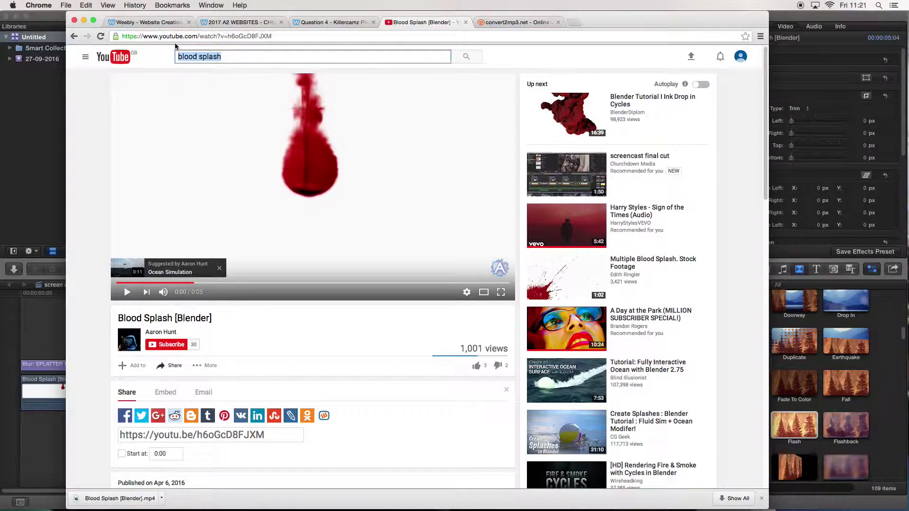
{"action": "type", "text": "dro"}
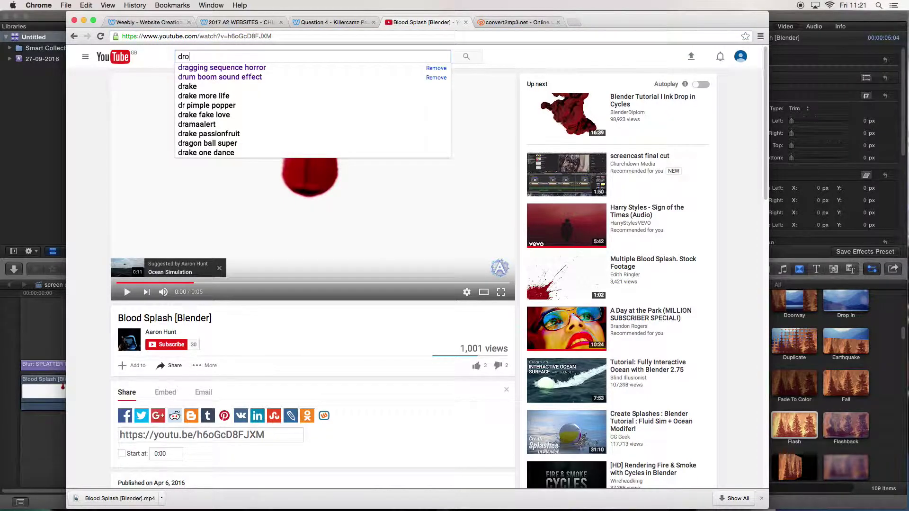
{"action": "type", "text": "pl"}
{"action": "key", "text": "BackSpace"}
{"action": "type", "text": "plet"}
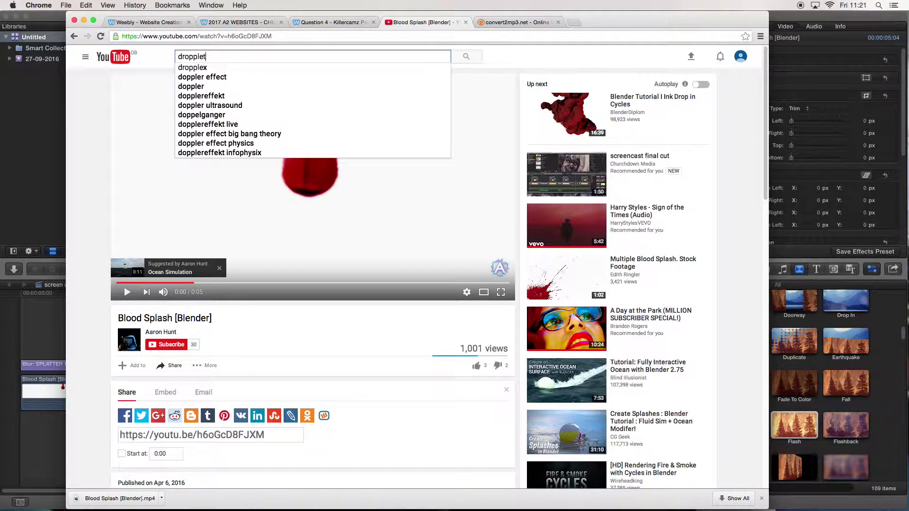
{"action": "key", "text": "Down"}
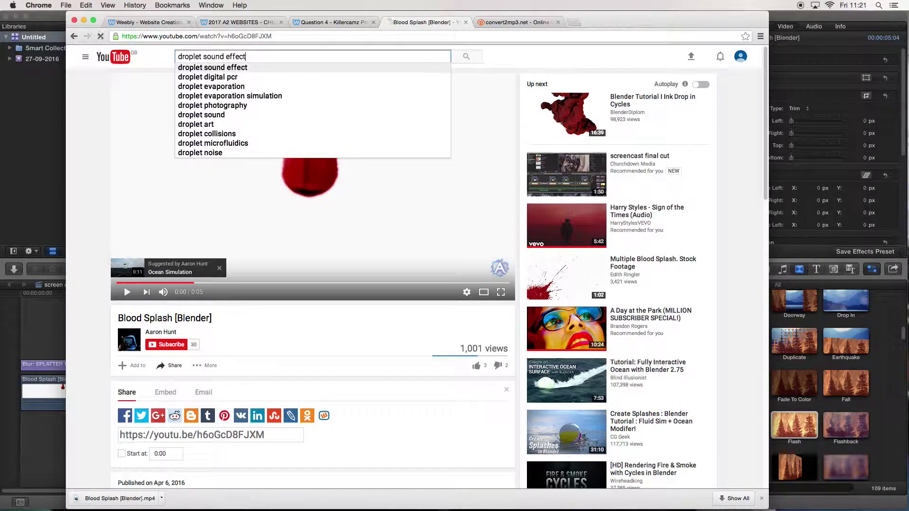
{"action": "key", "text": "Return"}
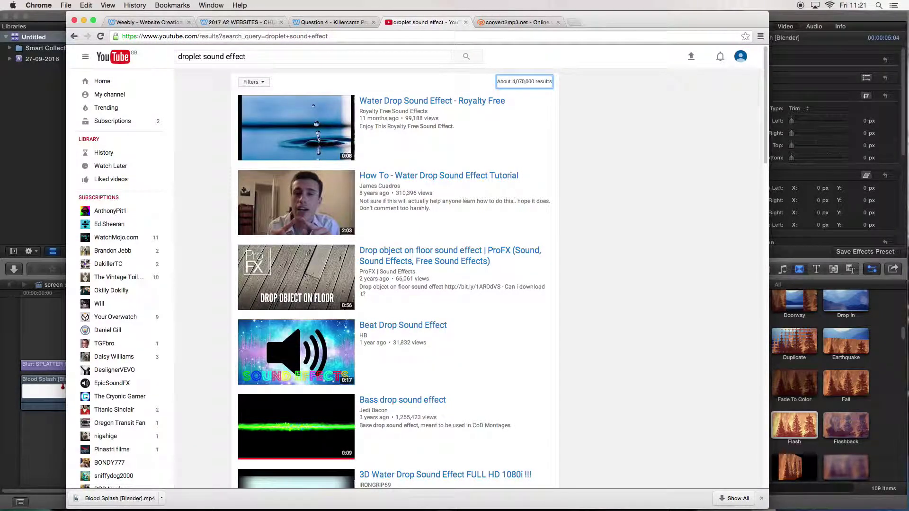
- Preview the "Water Drop Sound Effect - Royalty Free" video and return to the droplet search results to browse alternatives
{"action": "left_click", "coordinate": [265, 124]}
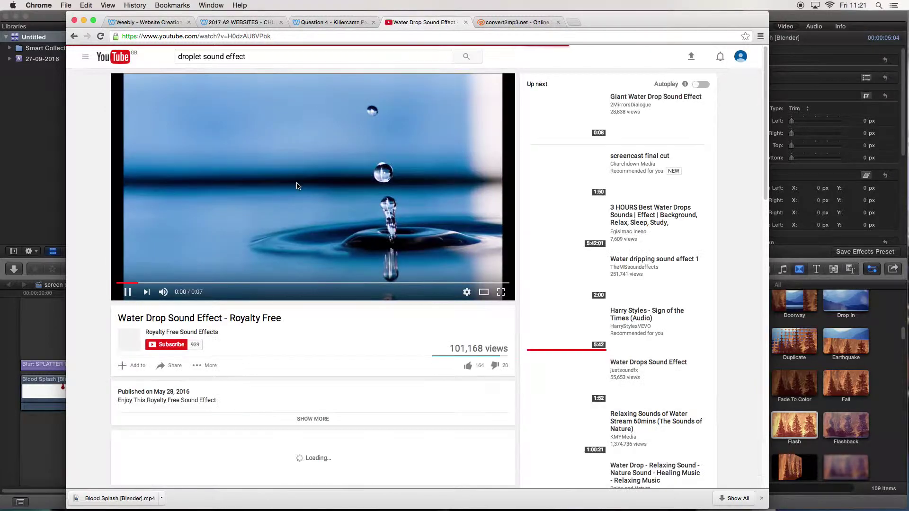
{"action": "key", "text": "XF86AudioRaiseVolume"}
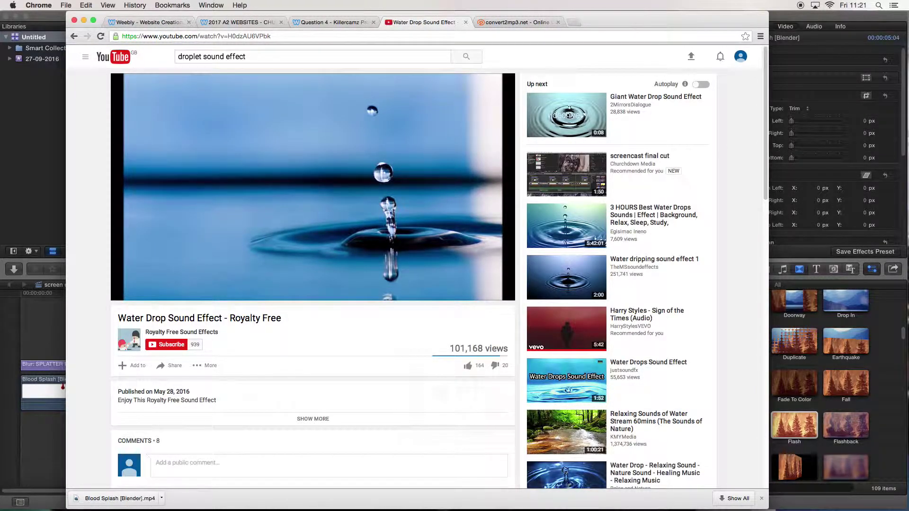
{"action": "left_click", "coordinate": [373, 202]}
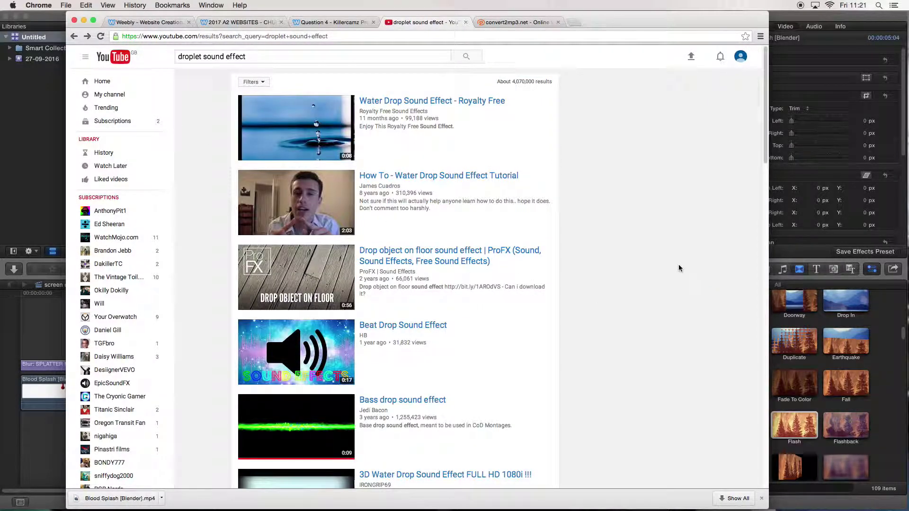
{"action": "scroll", "coordinate": [762, 202], "scroll_direction": "down", "scroll_amount": 5}
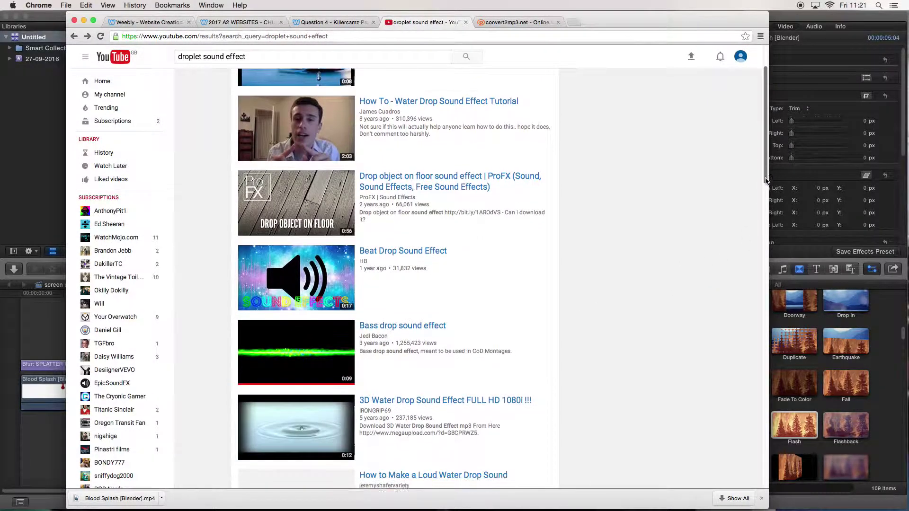
{"action": "scroll", "coordinate": [761, 208], "scroll_direction": "down", "scroll_amount": 3}
{"action": "left_click_drag", "start_coordinate": [761, 218], "coordinate": [722, 154]}
- Replace the search with "scream sound effet" and run it on YouTube
{"action": "left_click_drag", "start_coordinate": [248, 57], "coordinate": [170, 59]}
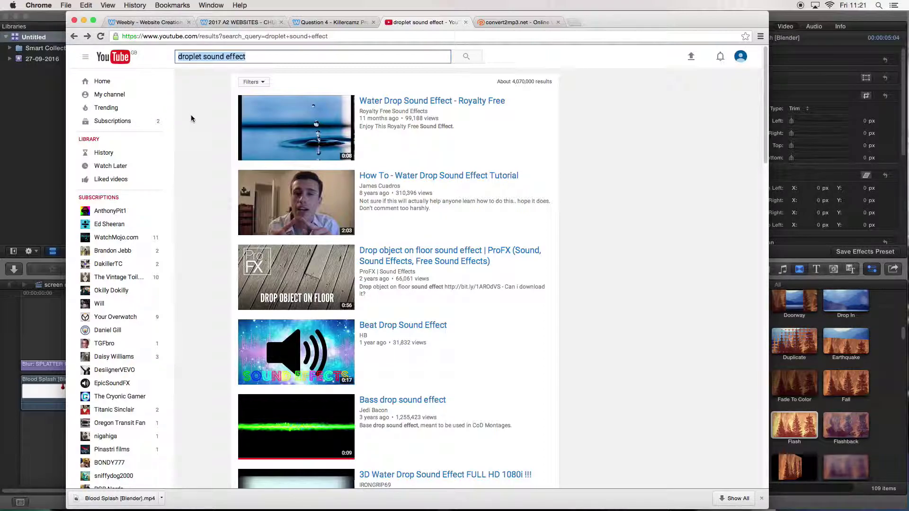
{"action": "type", "text": "screem"}
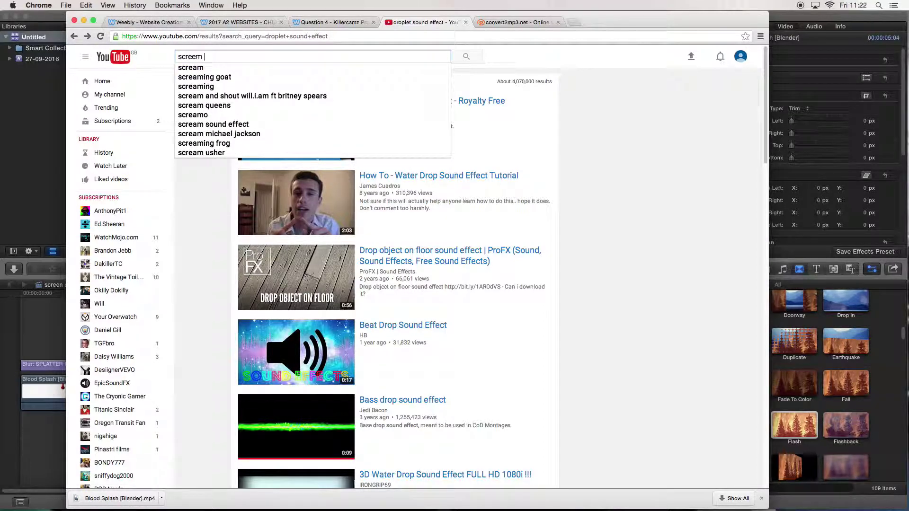
{"action": "key", "text": "BackSpace"}
{"action": "key", "text": "BackSpace"}
{"action": "type", "text": "am"}
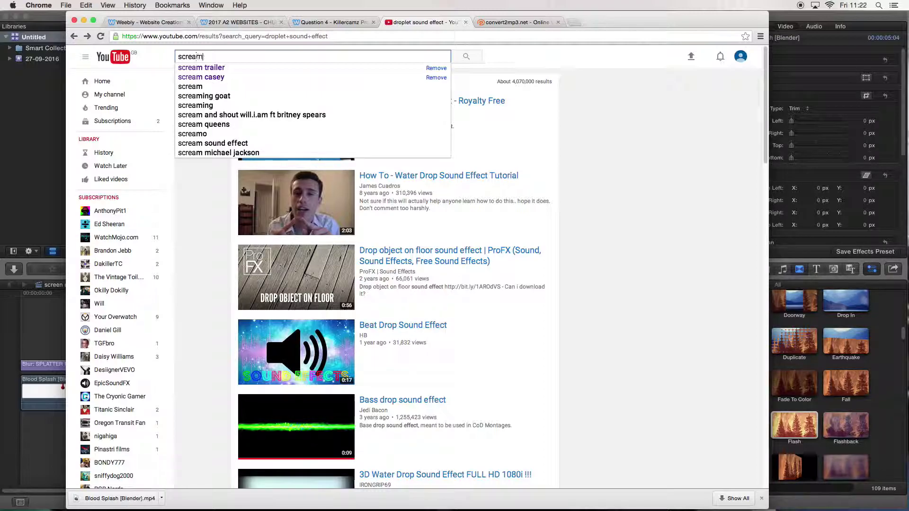
{"action": "type", "text": " sound effet"}
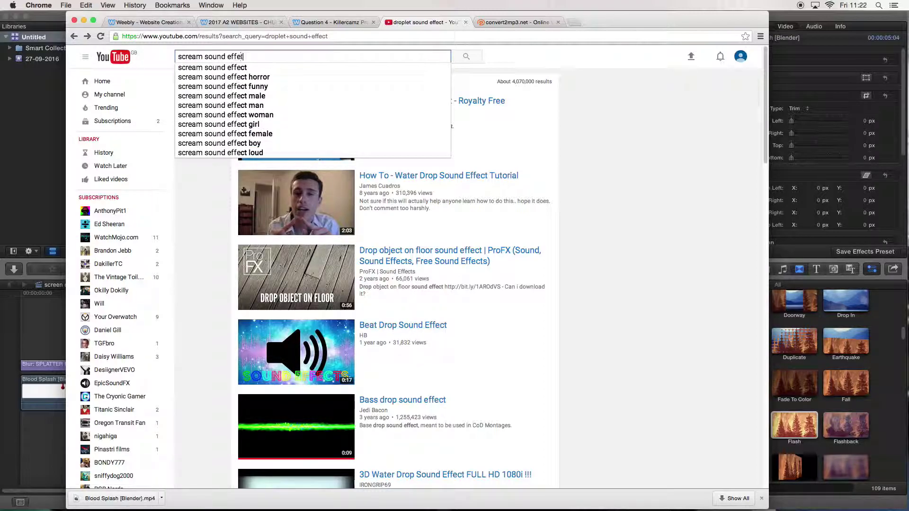
{"action": "key", "text": "Return"}
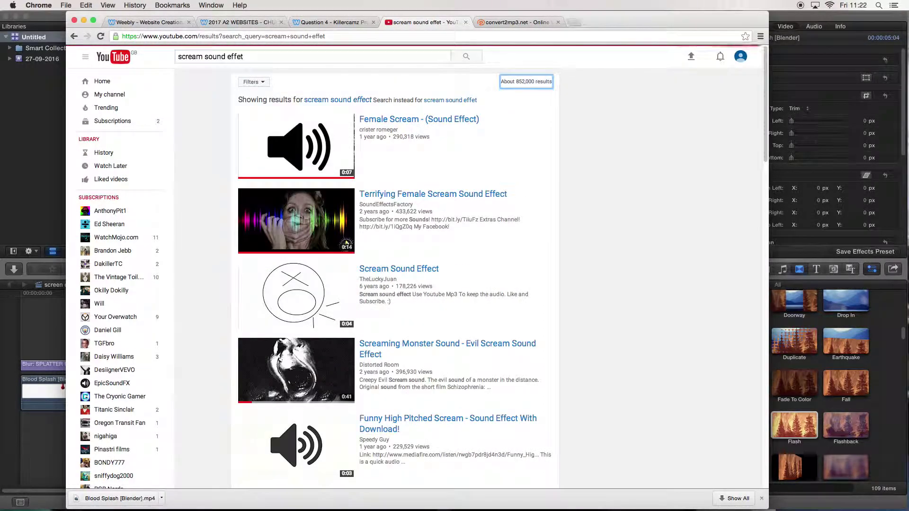
- Open and listen to the "Female Scream - (Sound Effect)" video and copy its web address
{"action": "left_click", "coordinate": [260, 153]}
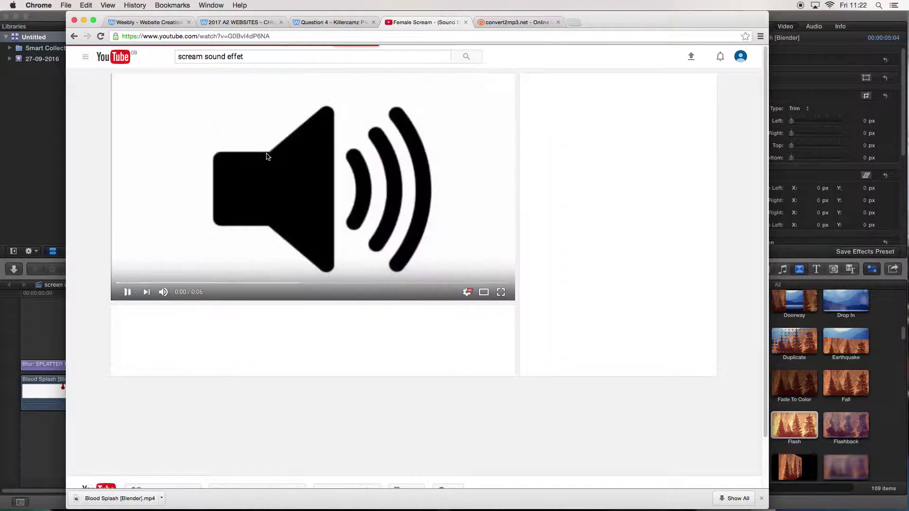
{"action": "key", "text": "XF86AudioRaiseVolume"}
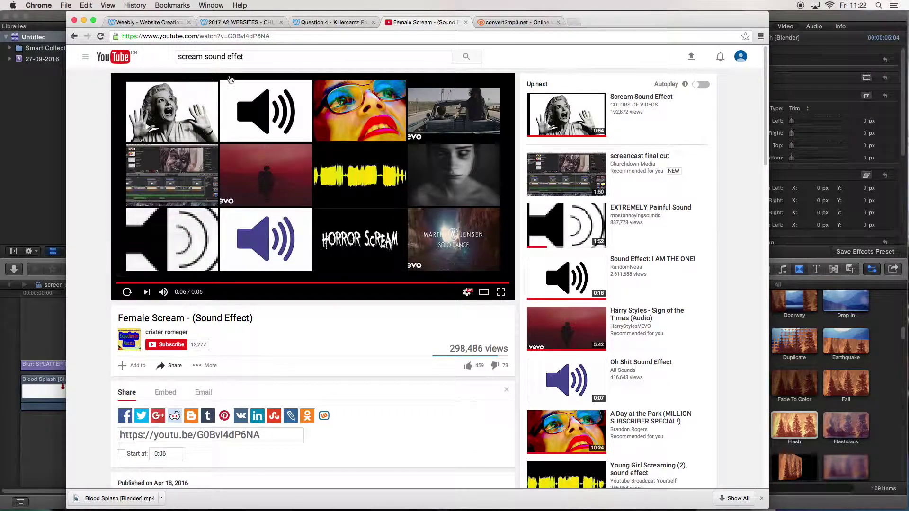
{"action": "left_click", "coordinate": [224, 37]}
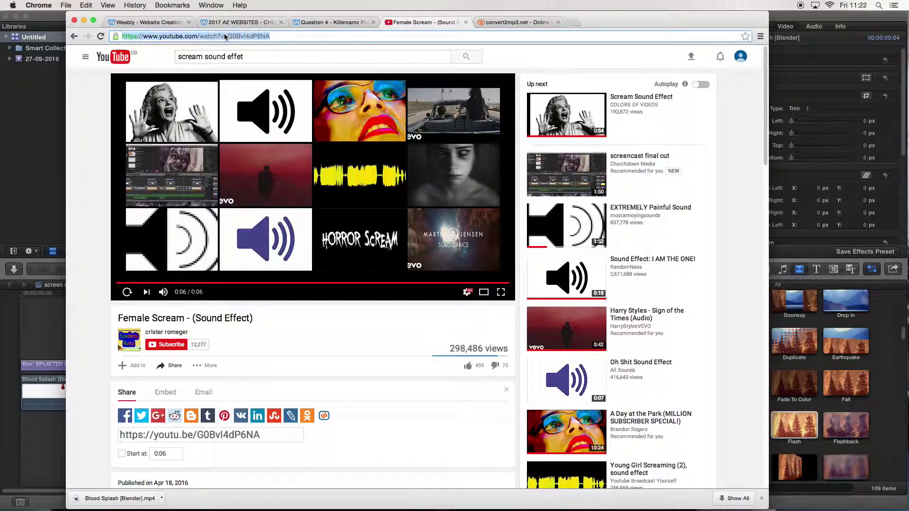
{"action": "left_click", "coordinate": [243, 51]}
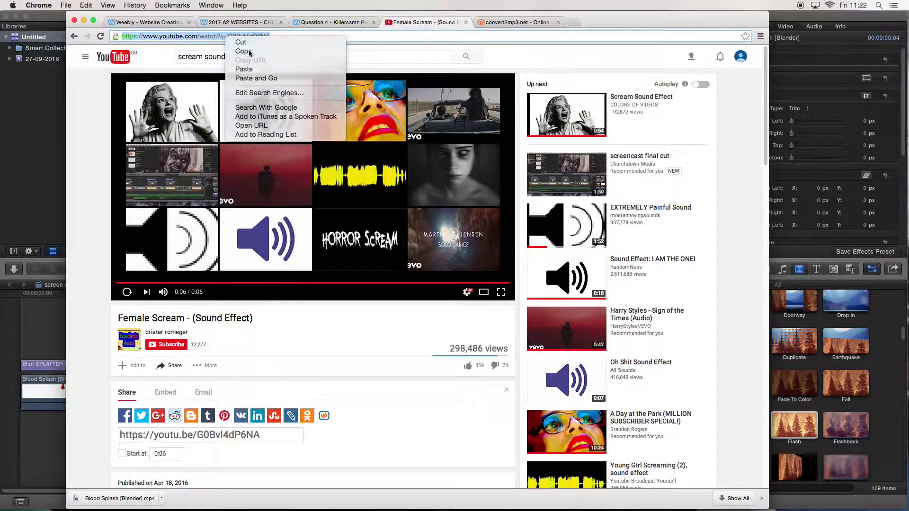
- Convert the copied video link to mp3 on convert2mp3.net, keeping the suggested tags, and download the file
{"action": "left_click", "coordinate": [506, 23]}
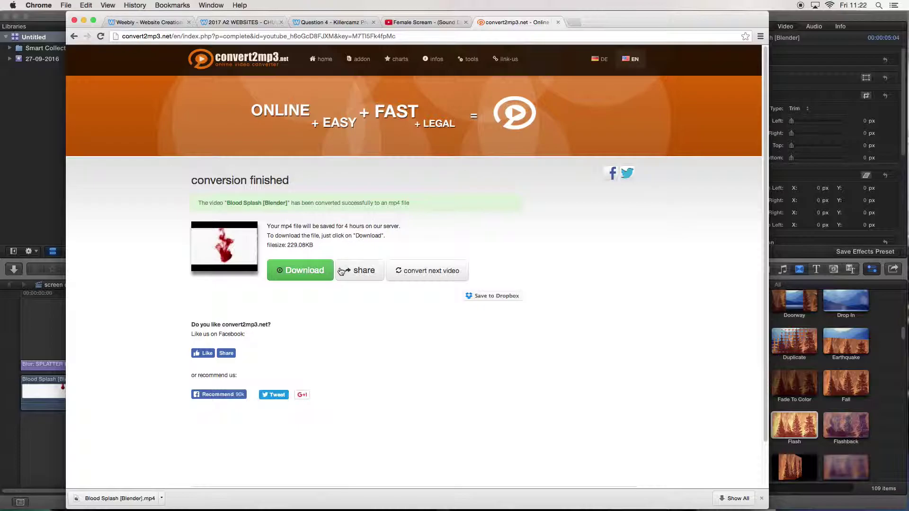
{"action": "left_click", "coordinate": [417, 270]}
{"action": "left_click", "coordinate": [402, 242]}
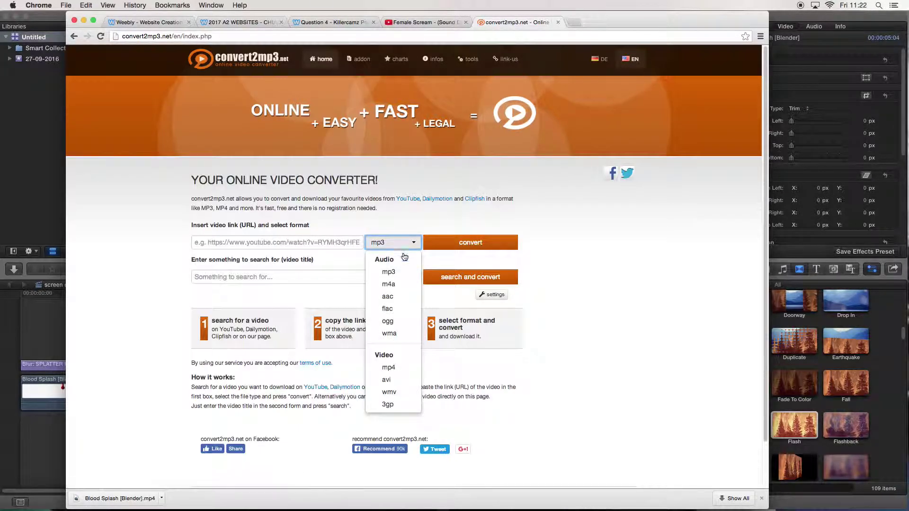
{"action": "left_click", "coordinate": [395, 273]}
{"action": "right_click", "coordinate": [318, 243]}
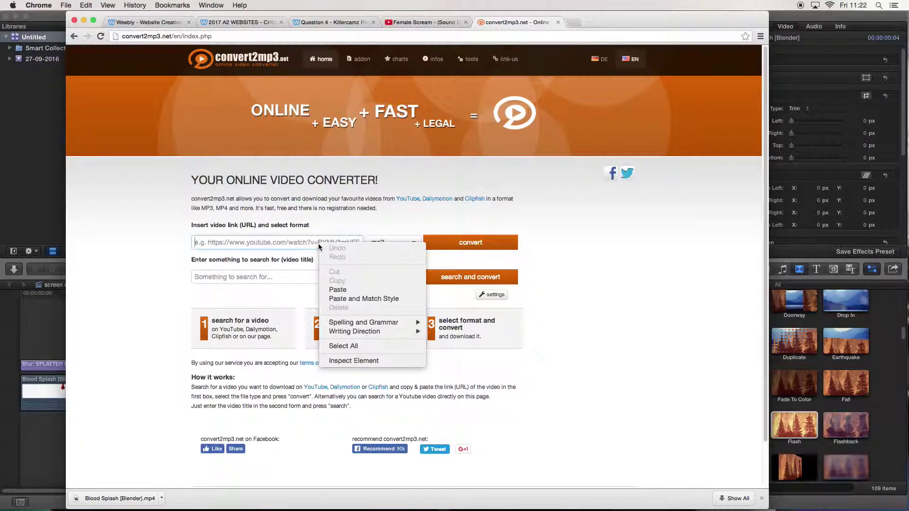
{"action": "left_click", "coordinate": [338, 289]}
{"action": "left_click", "coordinate": [462, 246]}
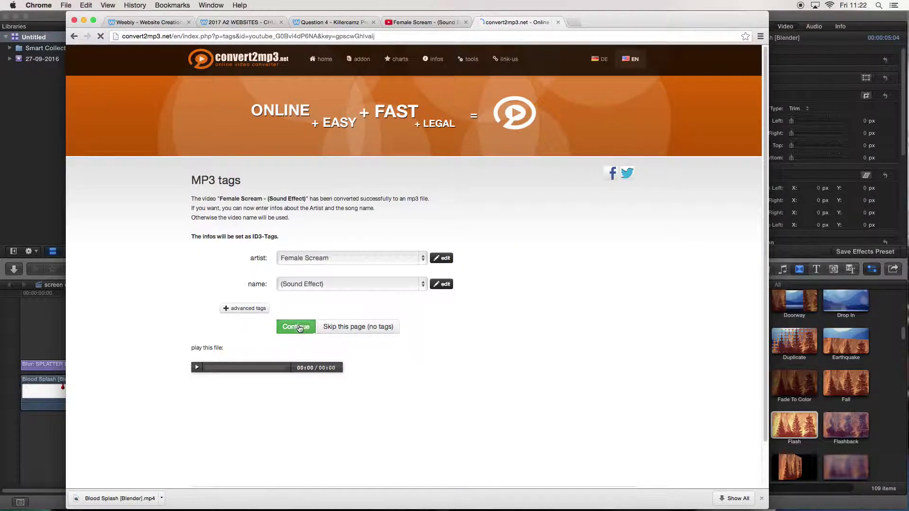
{"action": "left_click", "coordinate": [299, 327]}
{"action": "left_click", "coordinate": [301, 280]}
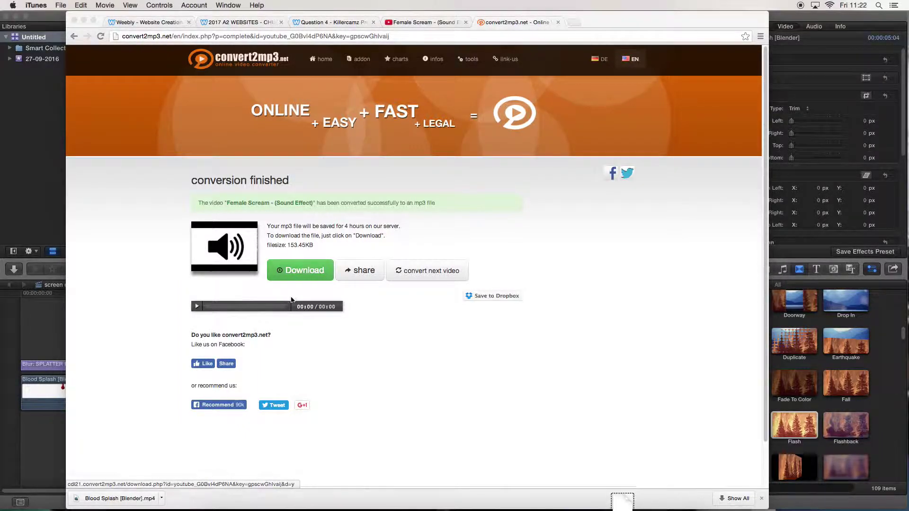
- Switch to Final Cut Pro and add the downloaded Female Scream mp3 below the blood splash clip at the timeline's start
{"action": "left_click", "coordinate": [27, 327]}
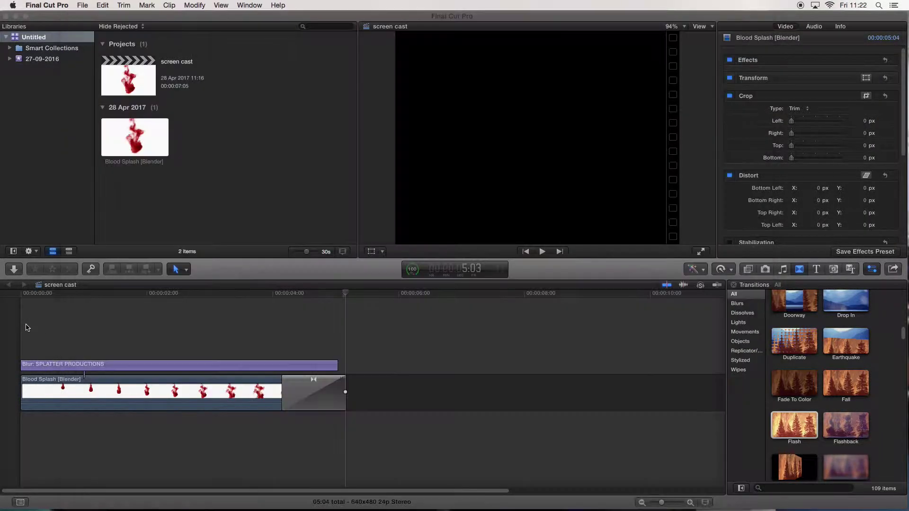
{"action": "mouse_move", "coordinate": [622, 495]}
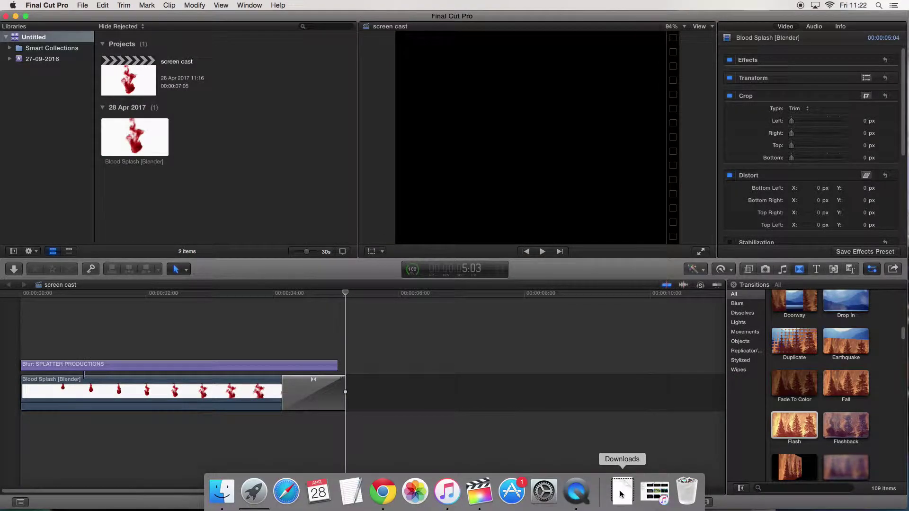
{"action": "left_click", "coordinate": [616, 493]}
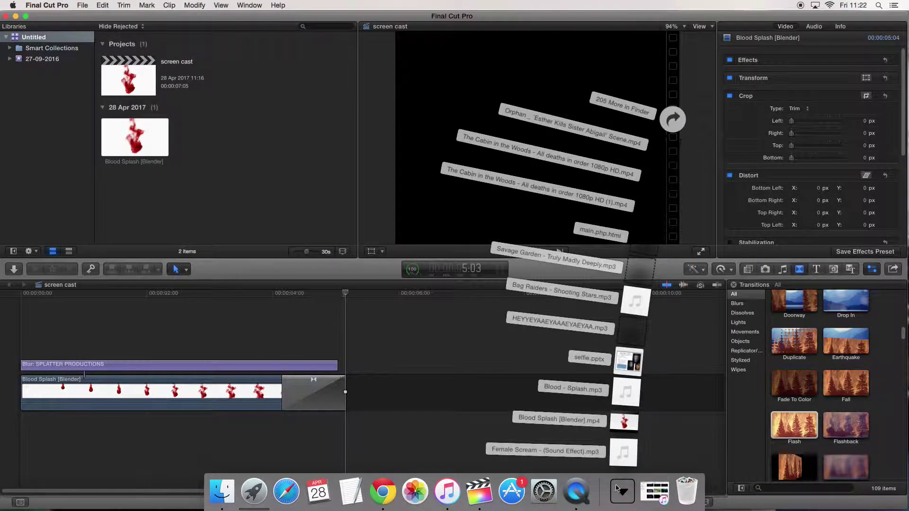
{"action": "left_click_drag", "start_coordinate": [618, 460], "coordinate": [19, 423]}
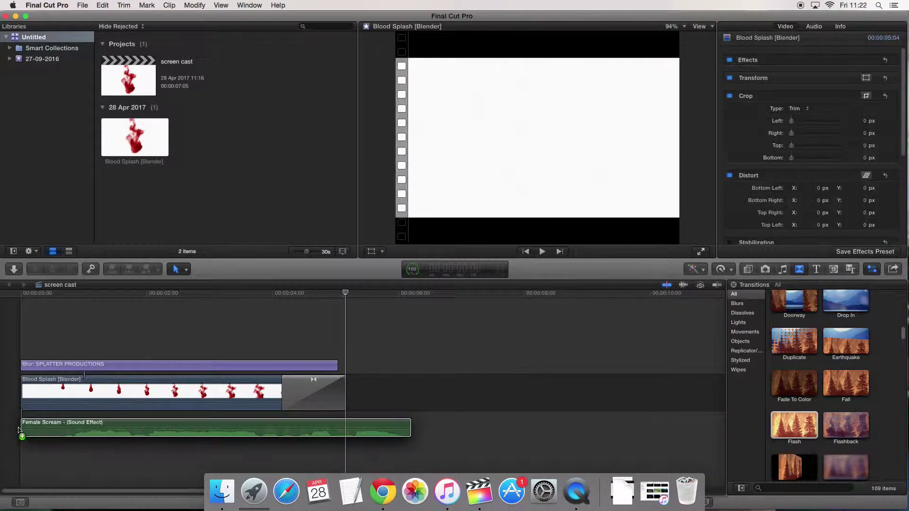
- Trim the end of the Female Scream audio to match the title clip's end, and play the sequence from the start
{"action": "left_click", "coordinate": [34, 432]}
{"action": "mouse_move", "coordinate": [22, 423]}
{"action": "left_mouse_down"}
{"action": "mouse_move", "coordinate": [40, 419]}
{"action": "mouse_move", "coordinate": [22, 418]}
{"action": "left_mouse_up"}
{"action": "left_click_drag", "start_coordinate": [413, 423], "coordinate": [336, 422]}
{"action": "left_click", "coordinate": [26, 319]}
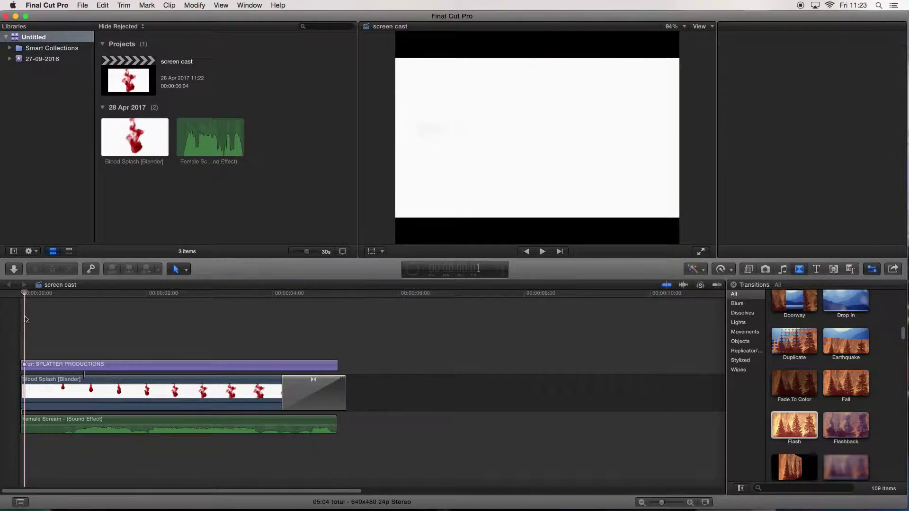
{"action": "key", "text": "space"}
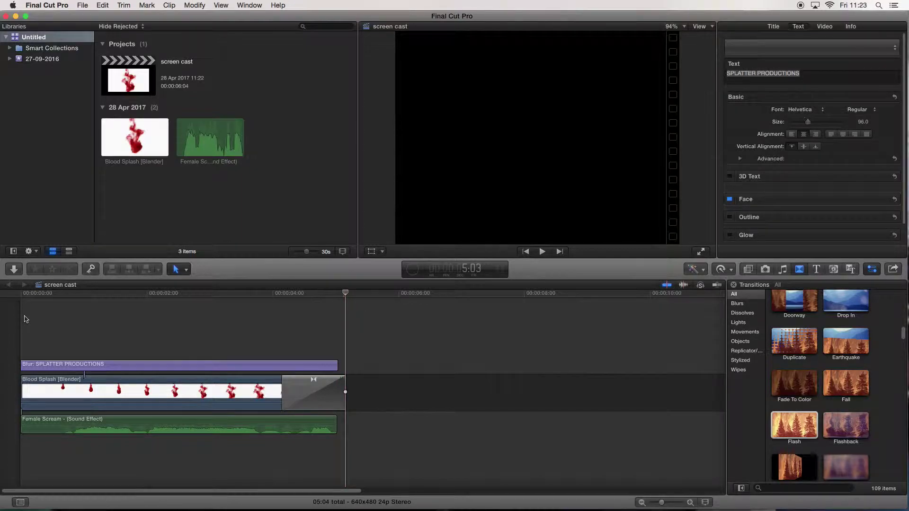
- Shorten the Flash transition at the end of the blood splash clip to 23 frames and play the sequence to check it
{"action": "left_click", "coordinate": [51, 392]}
{"action": "left_click_drag", "start_coordinate": [348, 389], "coordinate": [338, 386]}
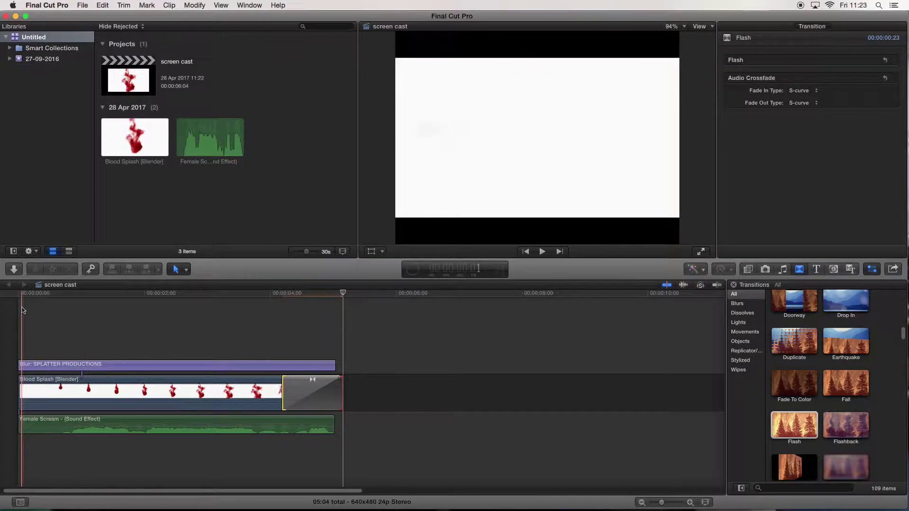
{"action": "left_click", "coordinate": [419, 350]}
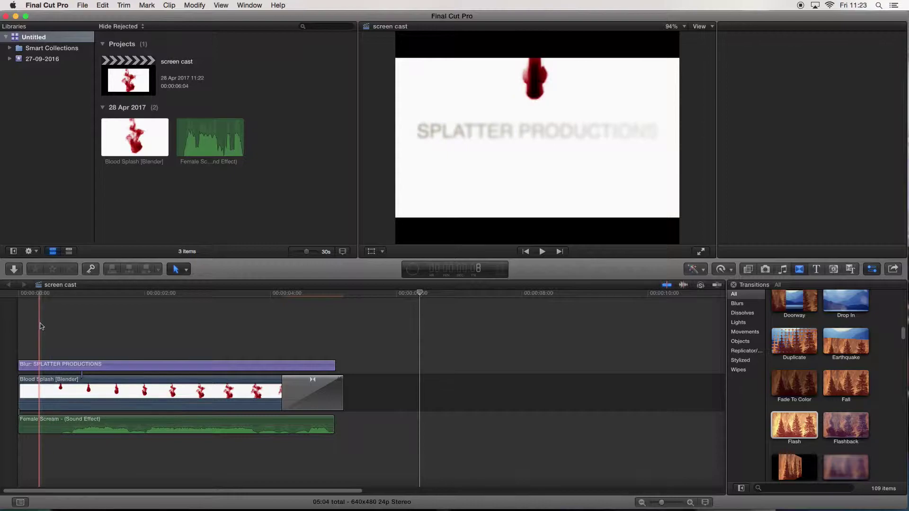
{"action": "left_click", "coordinate": [42, 326]}
{"action": "key", "text": "space"}
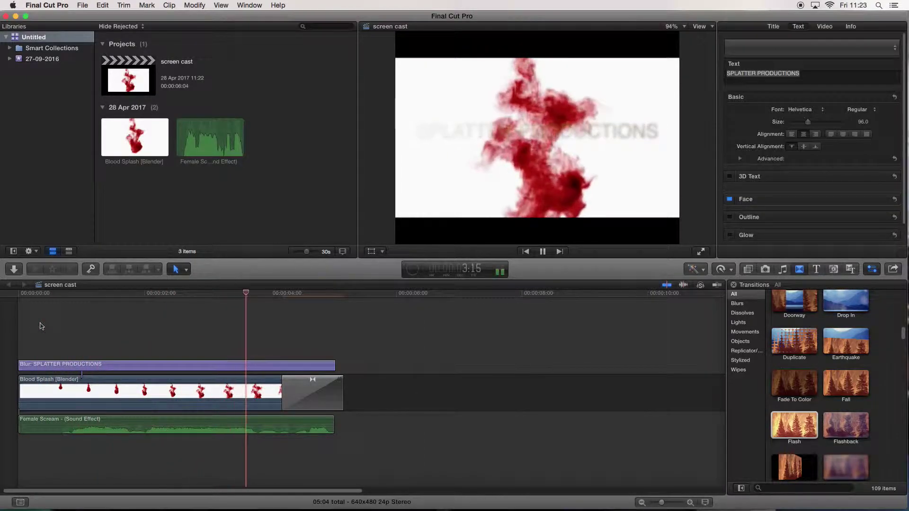
{"action": "key", "text": "space"}
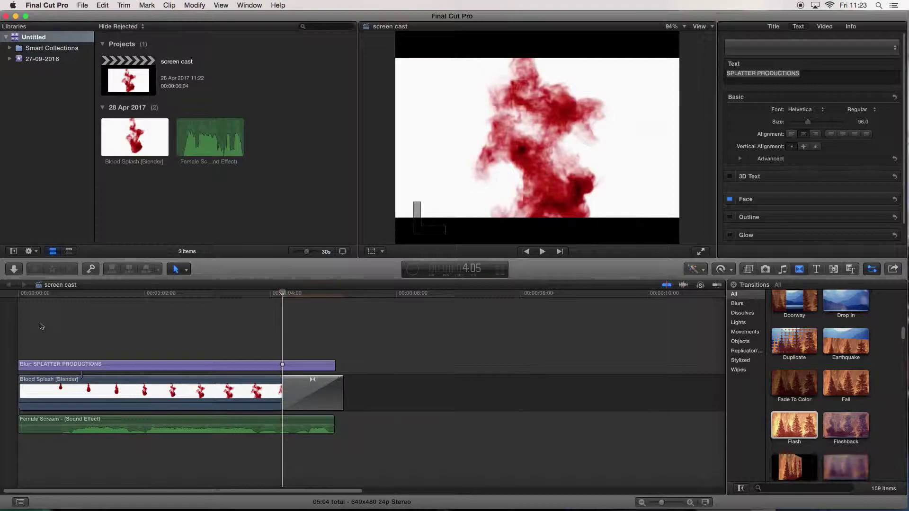
- Set the SPLATTER PRODUCTIONS title's color to black and play the sequence through
{"action": "left_click", "coordinate": [67, 365]}
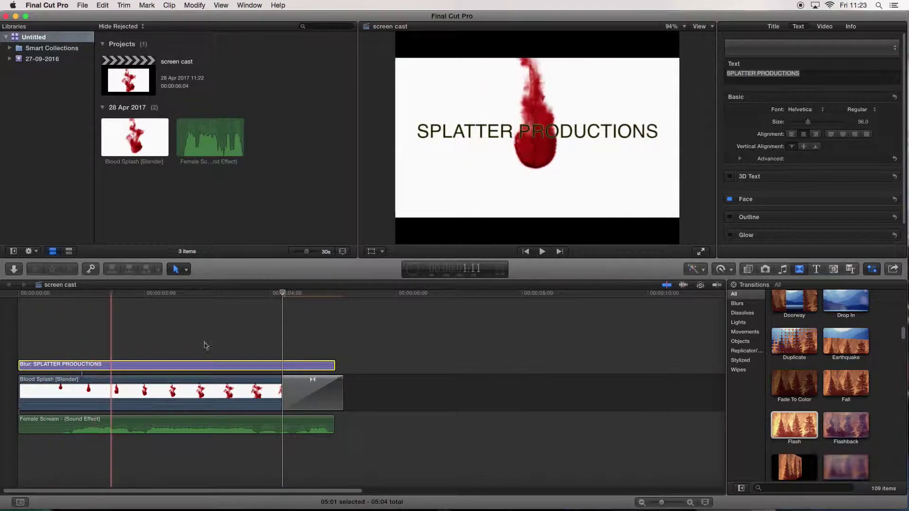
{"action": "left_click", "coordinate": [773, 27]}
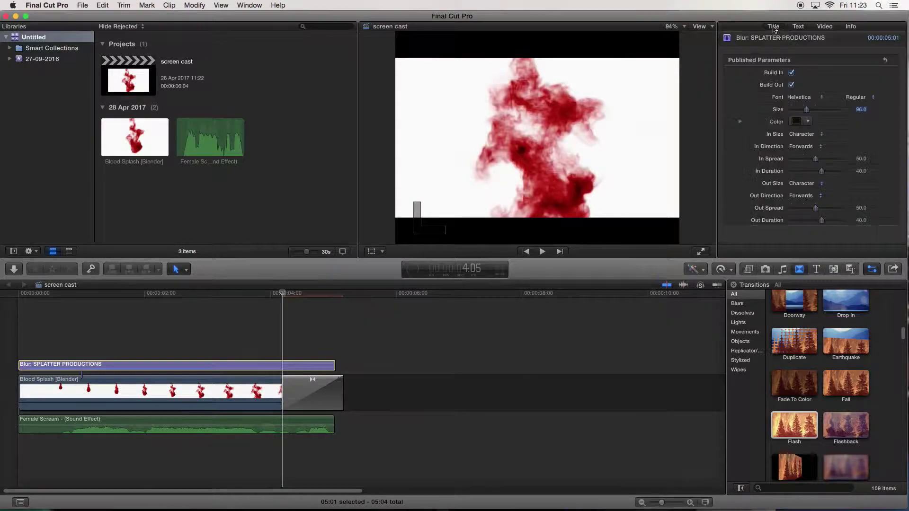
{"action": "left_click", "coordinate": [808, 122]}
{"action": "left_click", "coordinate": [867, 144]}
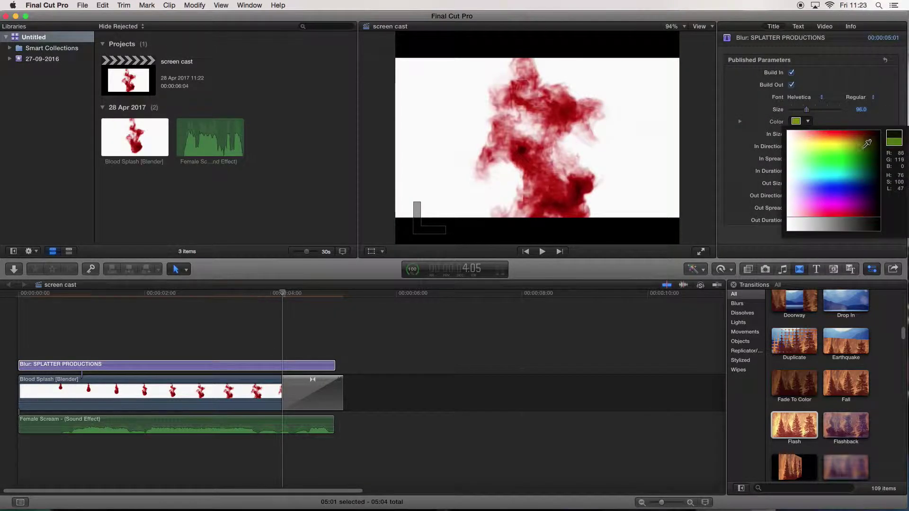
{"action": "left_click", "coordinate": [885, 128]}
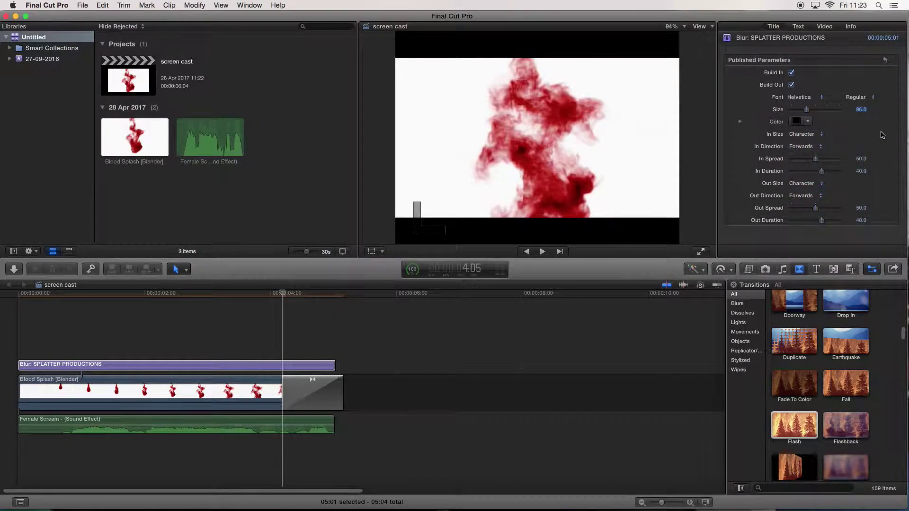
{"action": "left_click", "coordinate": [279, 321]}
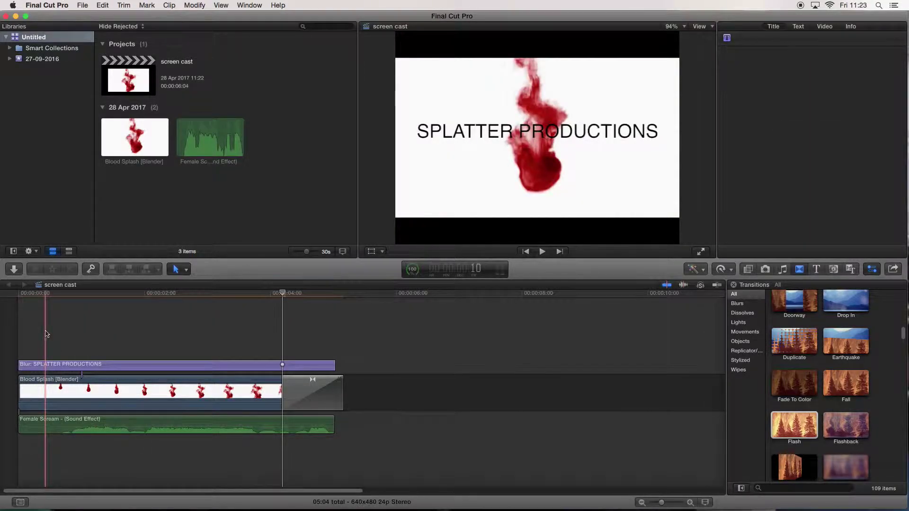
{"action": "key", "text": "space"}
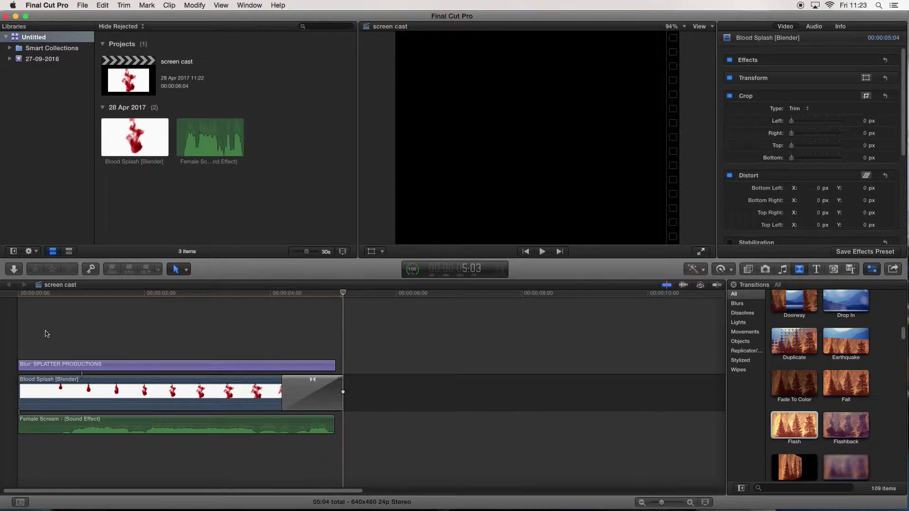
- Review the sequence in full screen from the start, leave full screen, and replay it from the beginning
{"action": "left_click", "coordinate": [701, 252]}
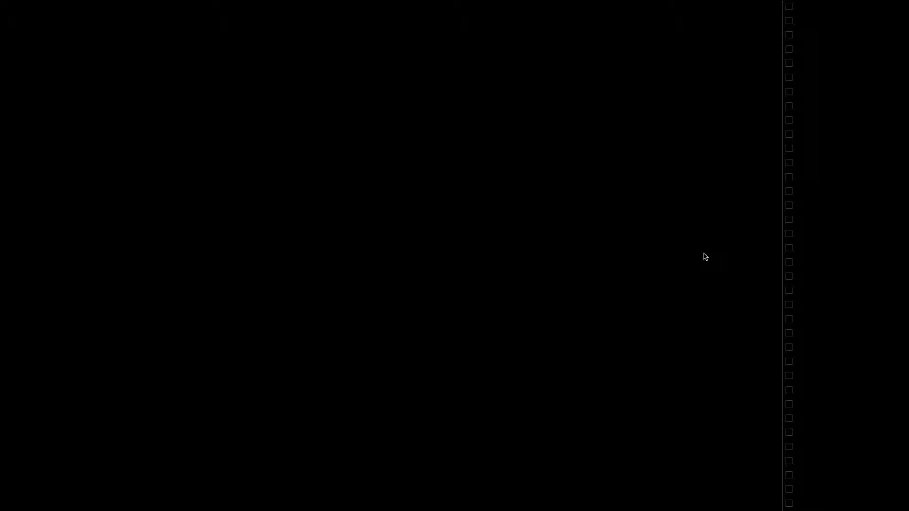
{"action": "mouse_move", "coordinate": [450, 497]}
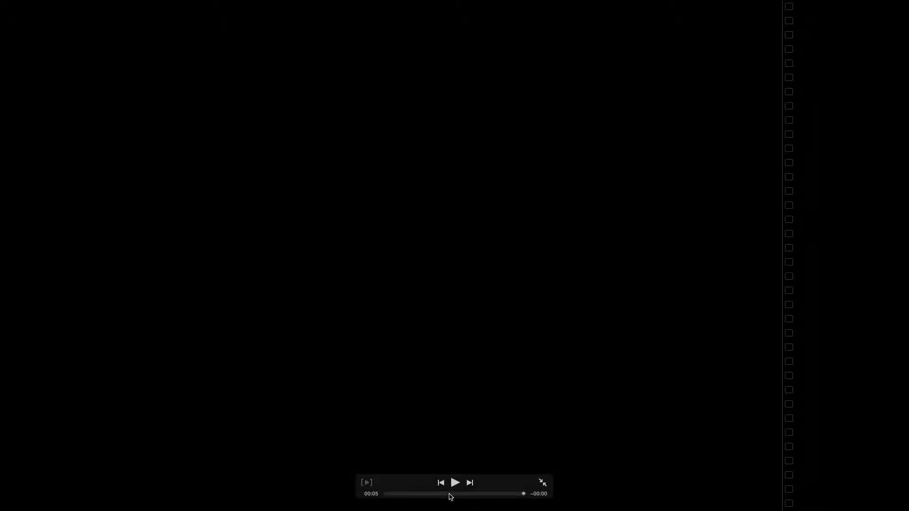
{"action": "key", "text": "Down"}
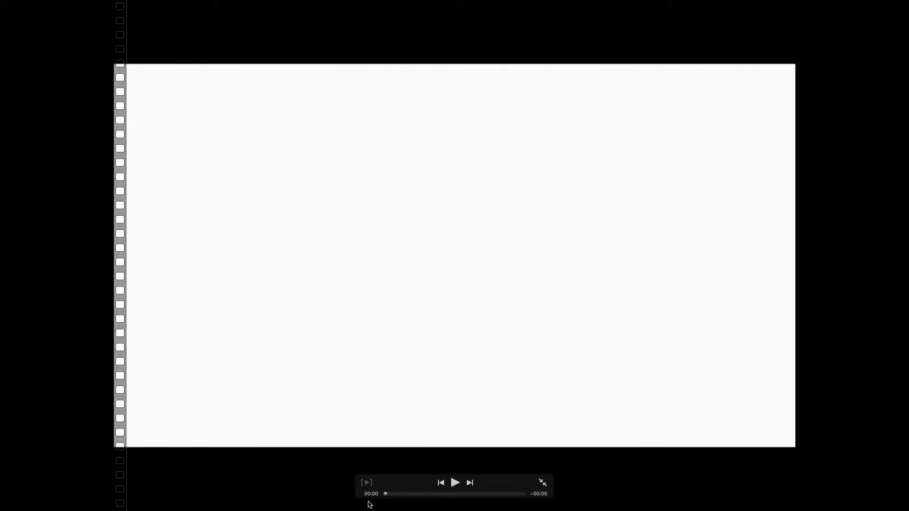
{"action": "left_click", "coordinate": [454, 482]}
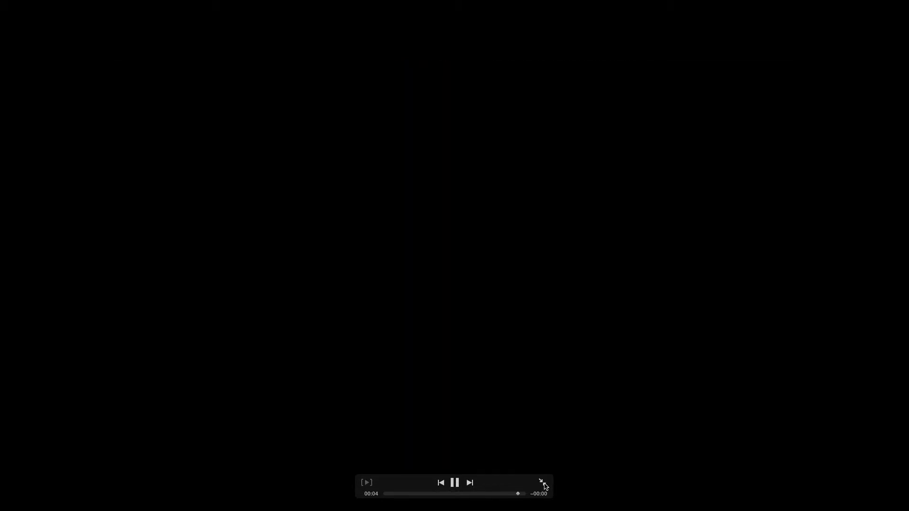
{"action": "left_click", "coordinate": [542, 483]}
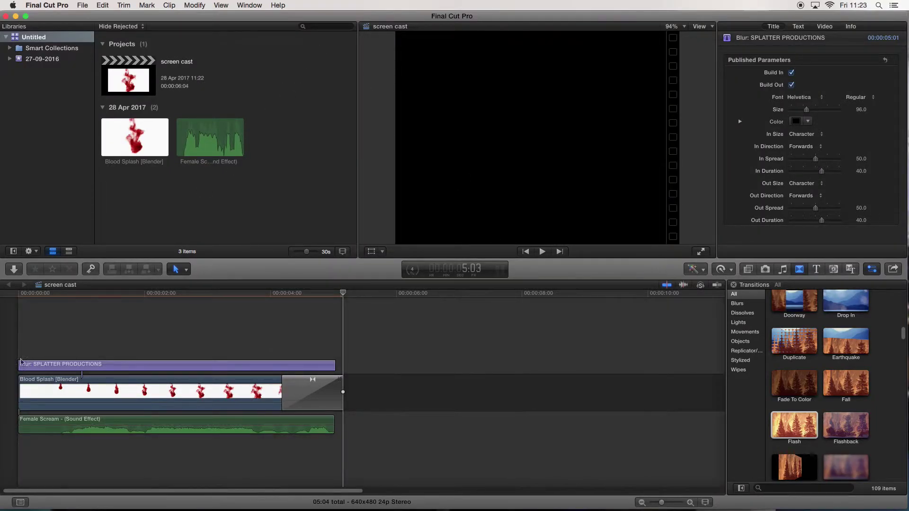
{"action": "key", "text": "Home"}
{"action": "key", "text": "space"}
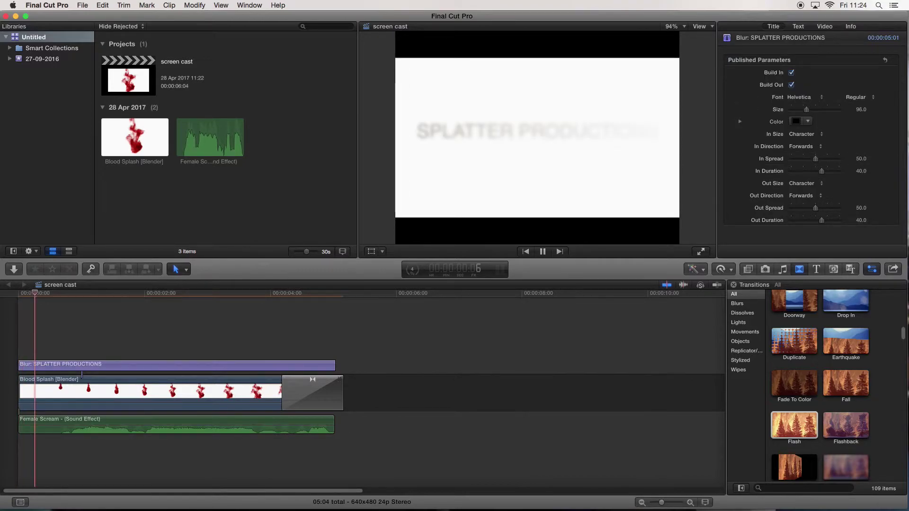